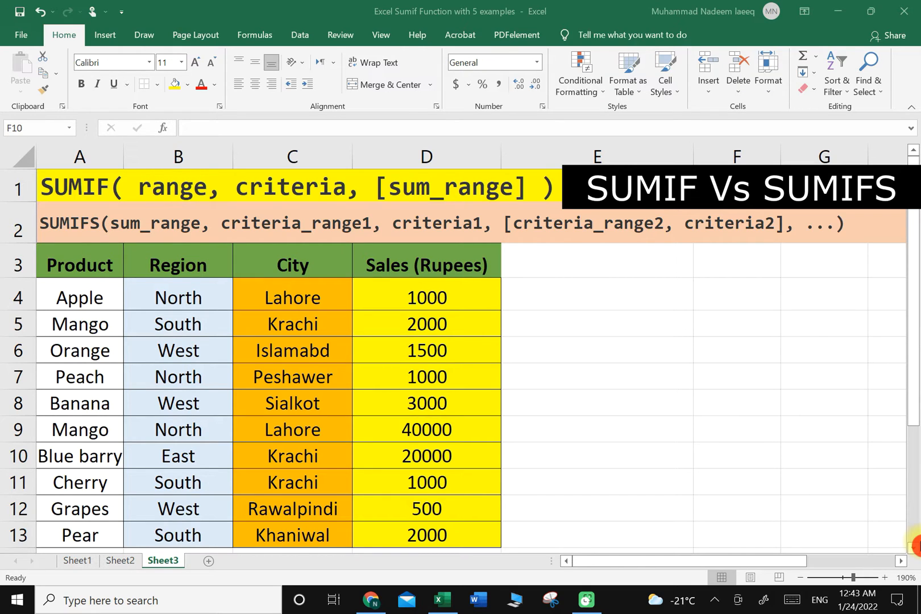
Enter the headings "criterion" in cell E3 and "north" in cell F3
left_click(583, 257)
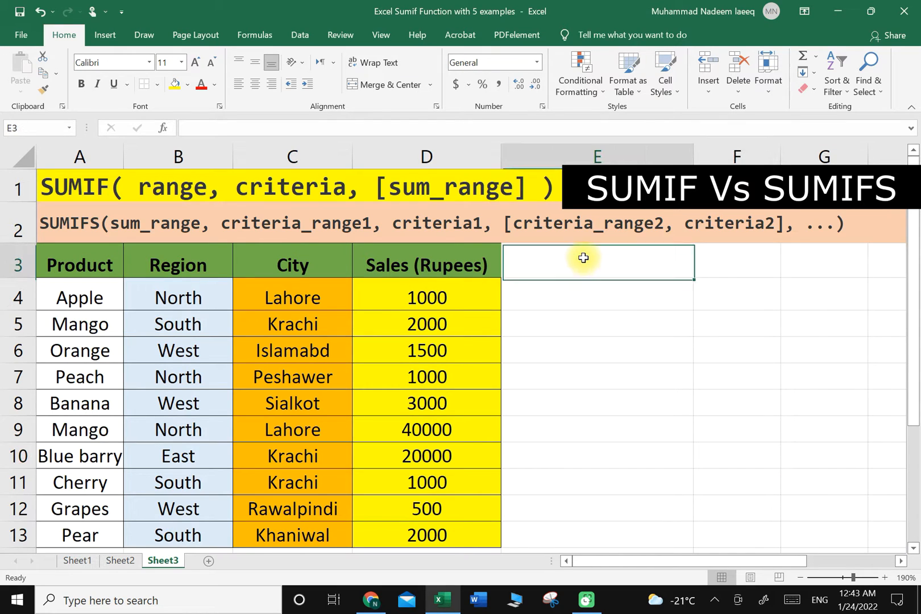
type("cr")
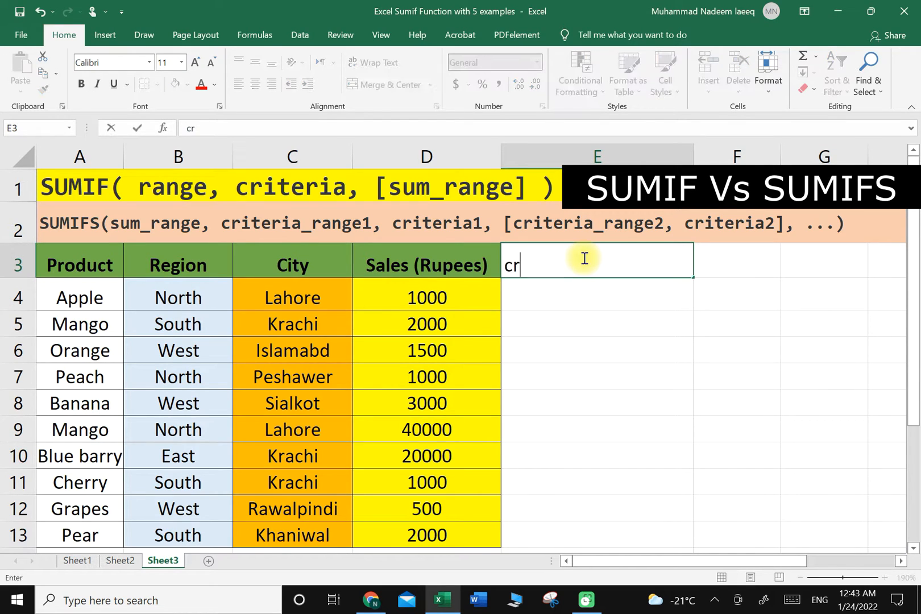
type("iterion")
left_click(718, 258)
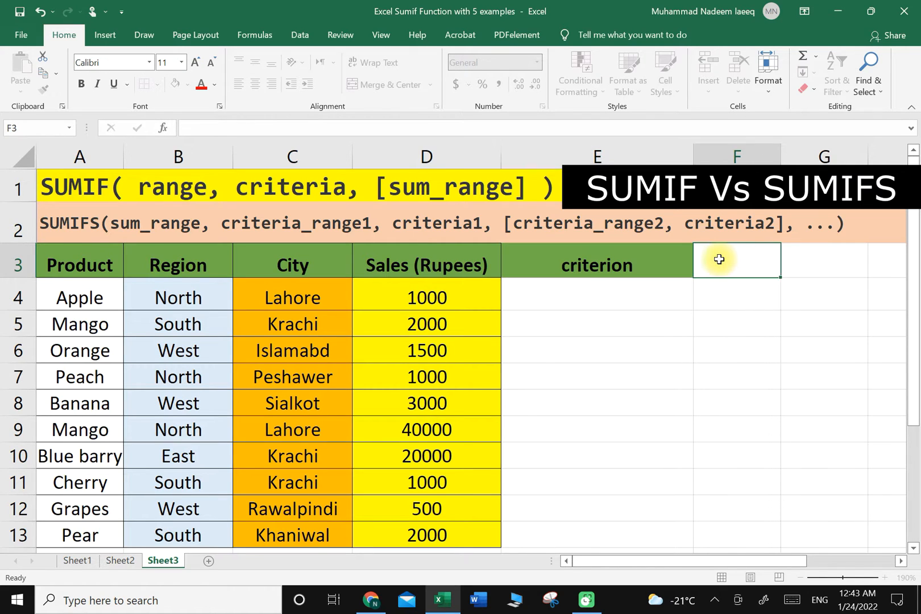
type("north")
left_click(677, 369)
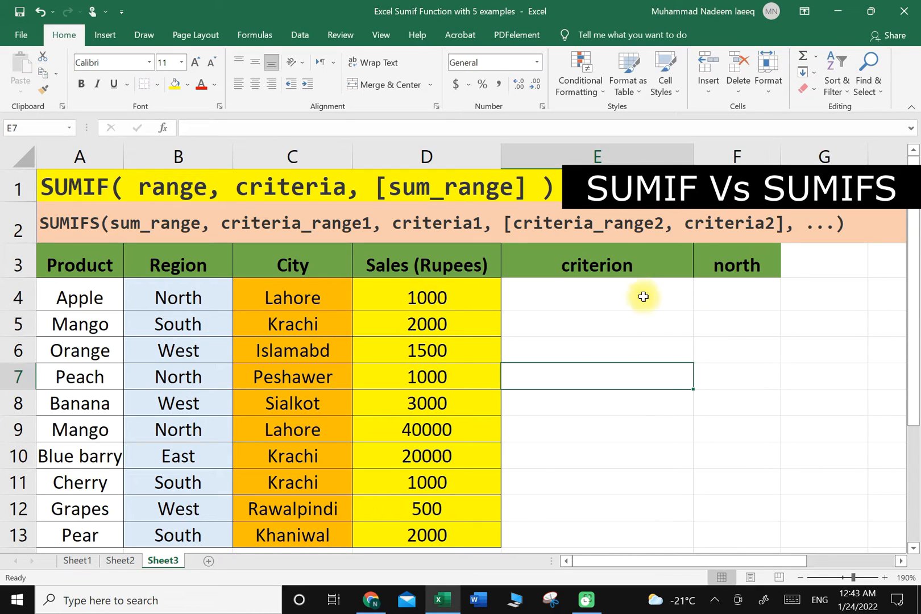
Label cell E4 "total sales in north" and give it a yellow fill
left_click(568, 297)
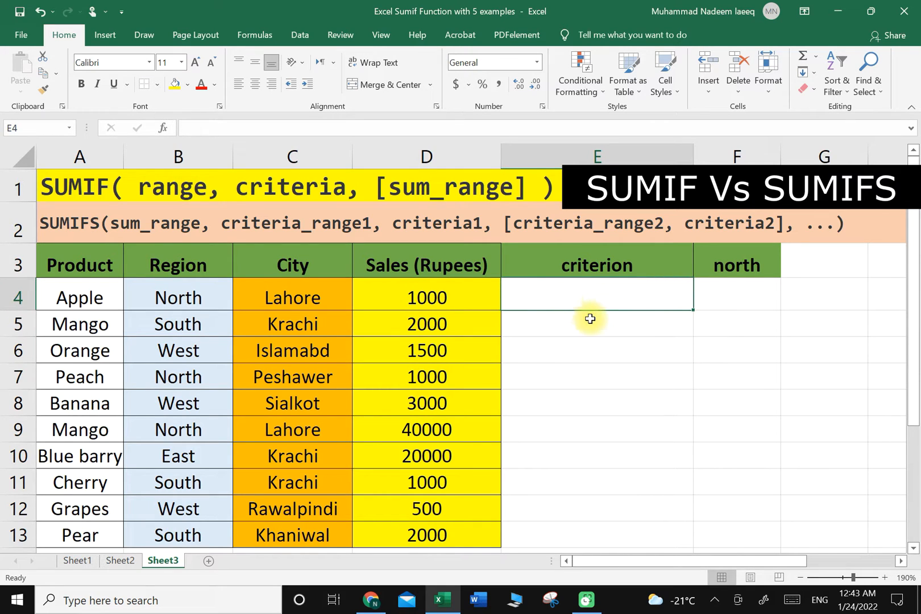
type("total ")
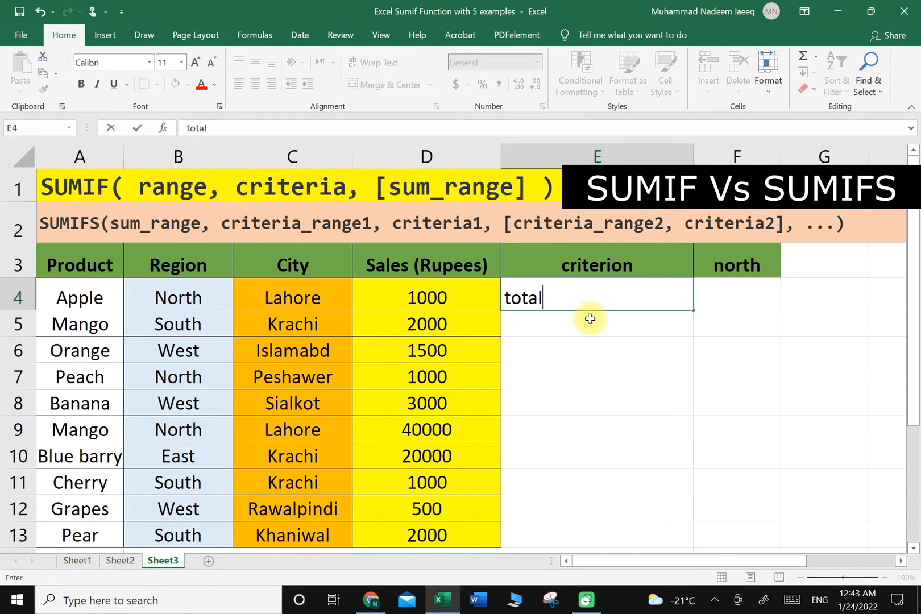
type("sales ")
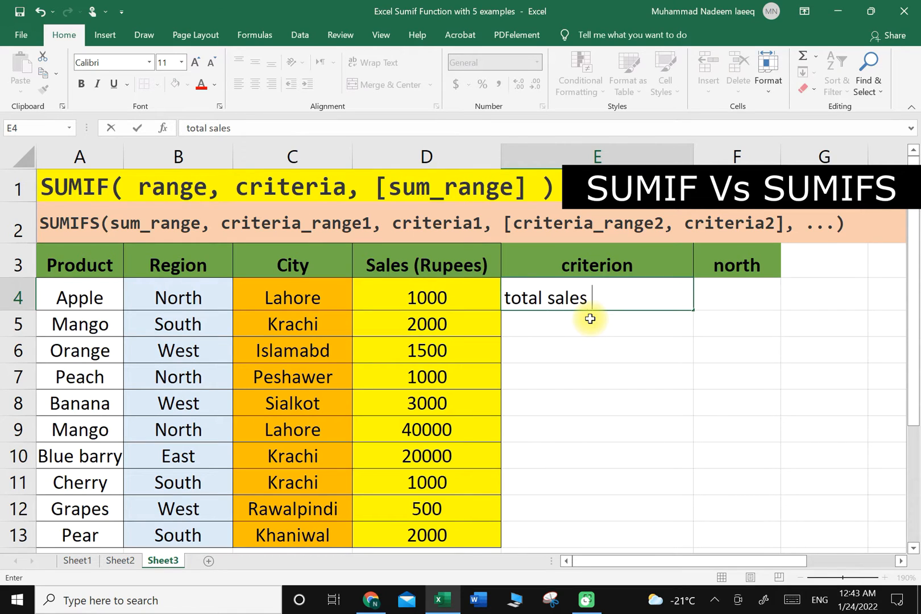
type("in north")
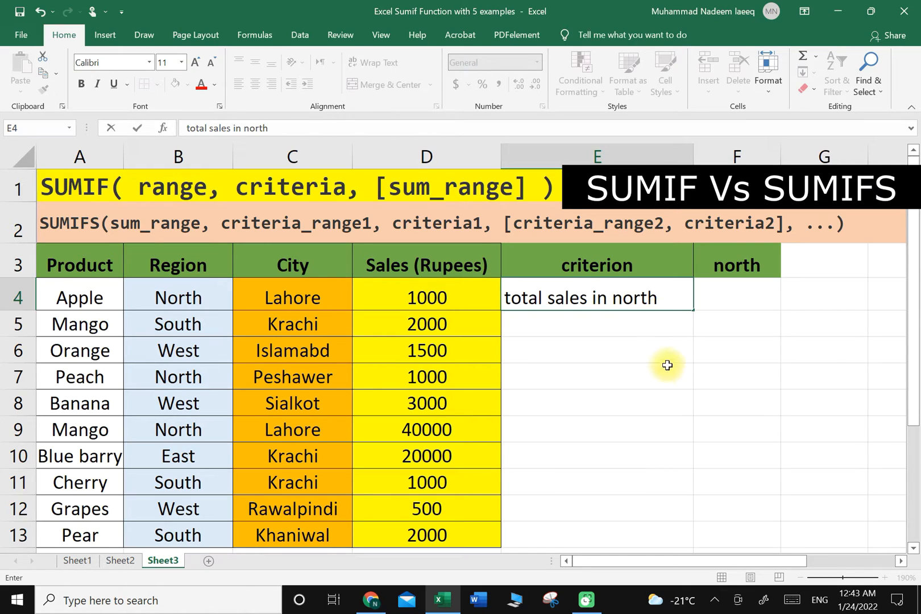
left_click(664, 370)
left_click(644, 297)
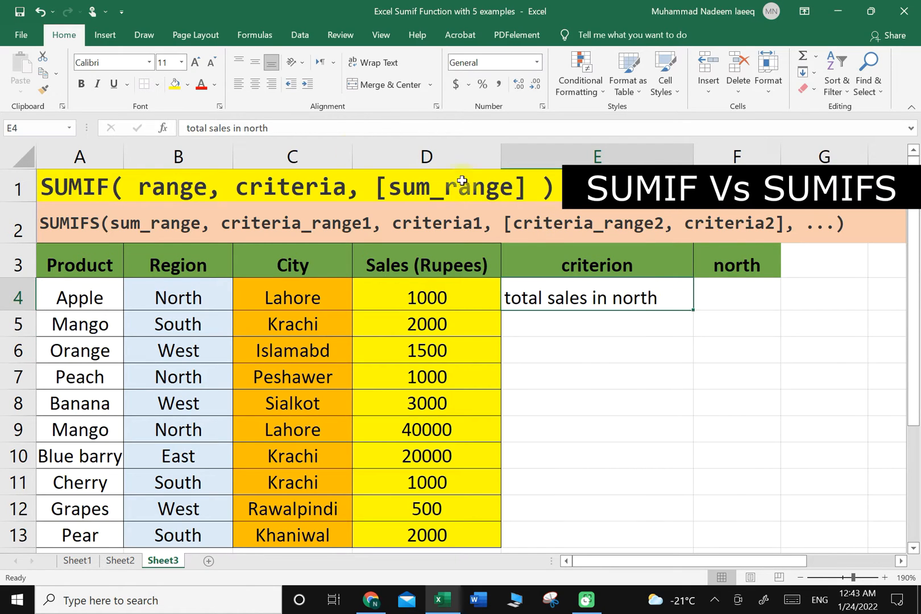
left_click(176, 86)
Start a SUMIF formula in cell F4 with the Region cells B4:B13 as its range
left_click(725, 302)
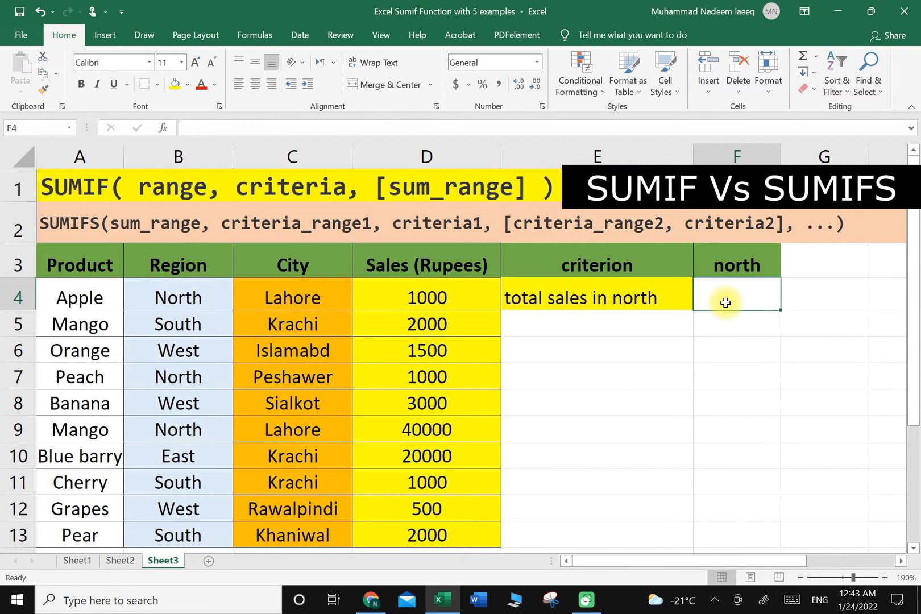
type("=")
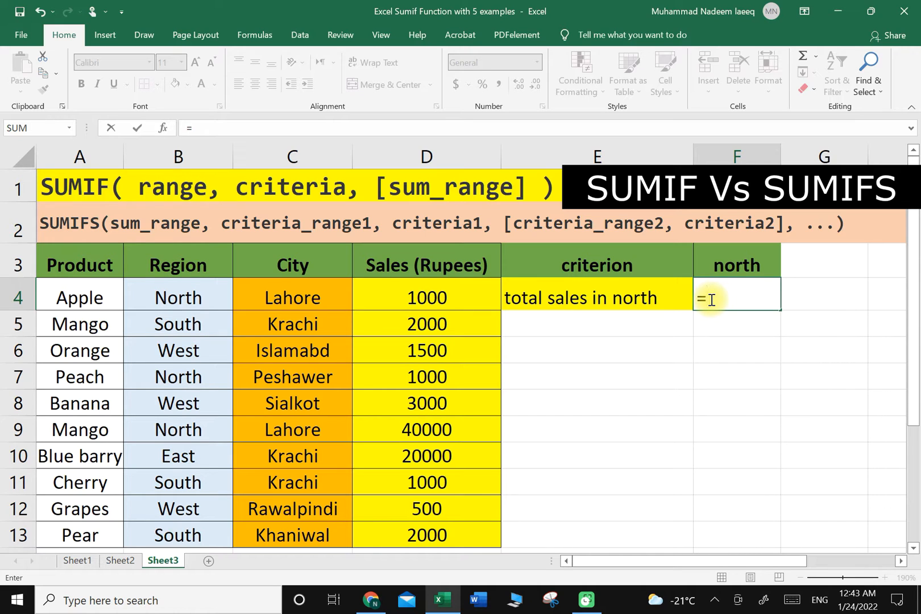
type("s")
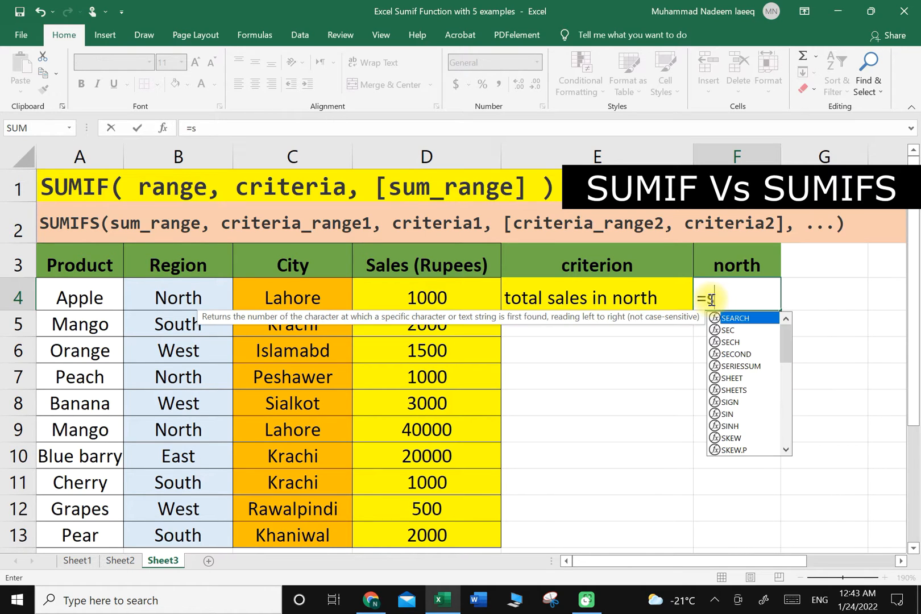
type("um")
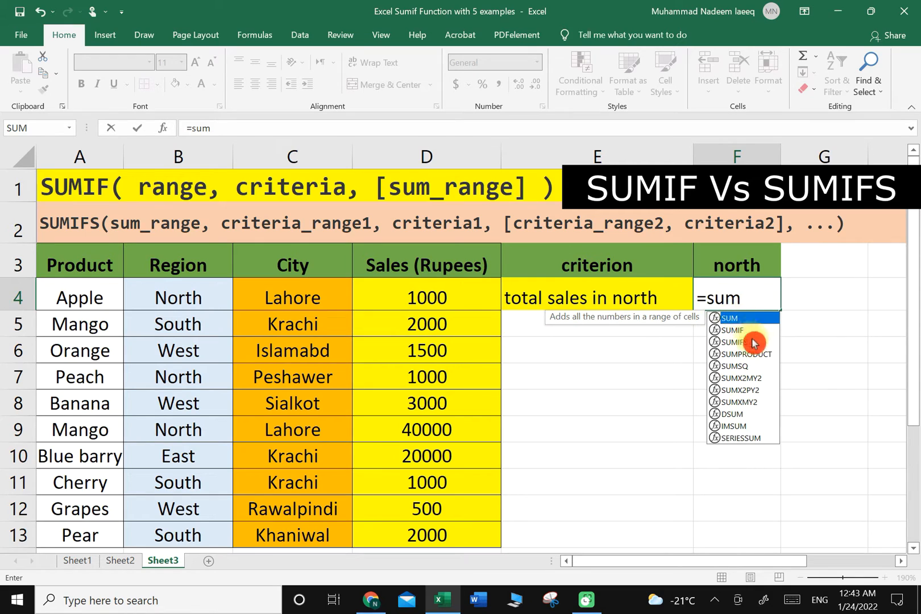
type("if")
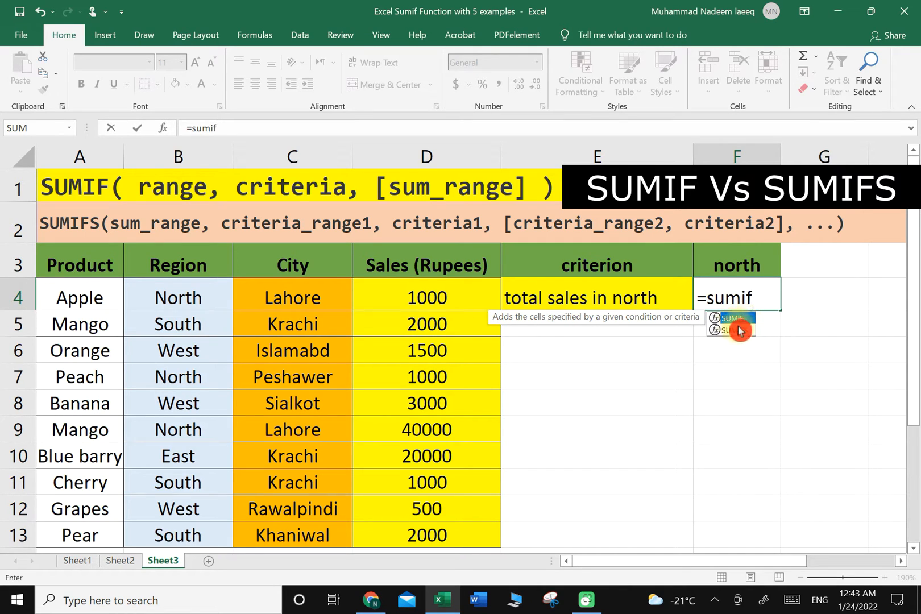
double_click(743, 320)
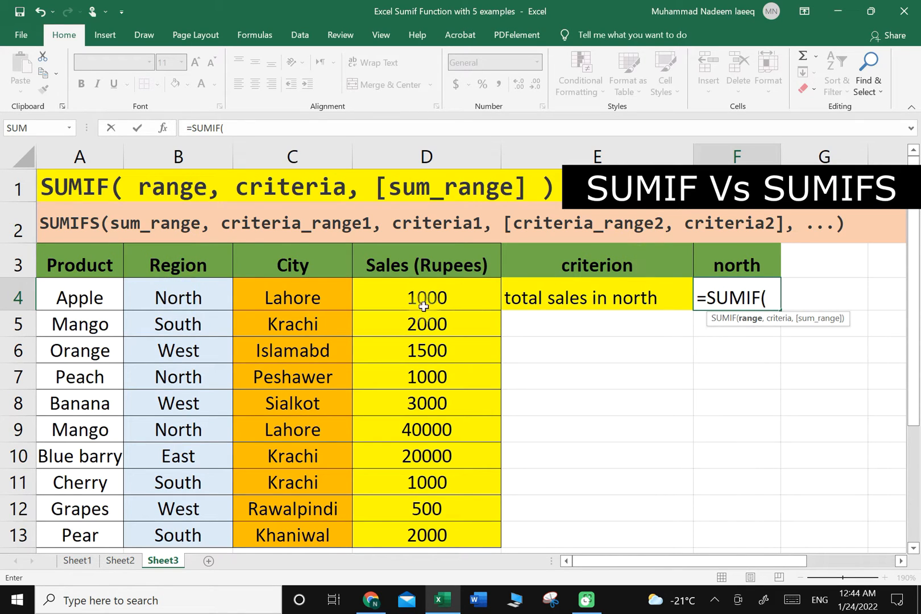
left_click_drag(177, 298, 181, 531)
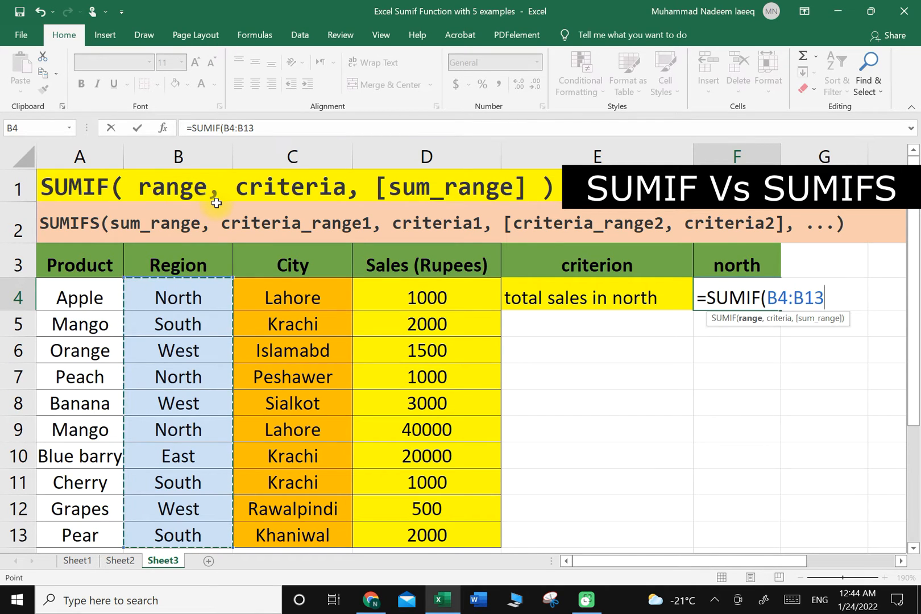
Complete the SUMIF formula in F4 with the criterion "north" and the sum range D4:D13
type(",")
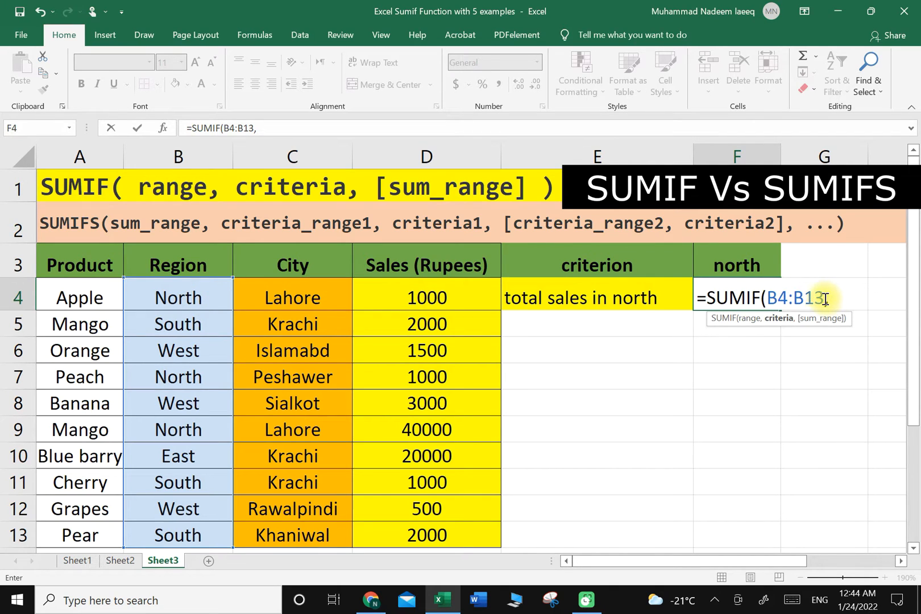
type("\"no")
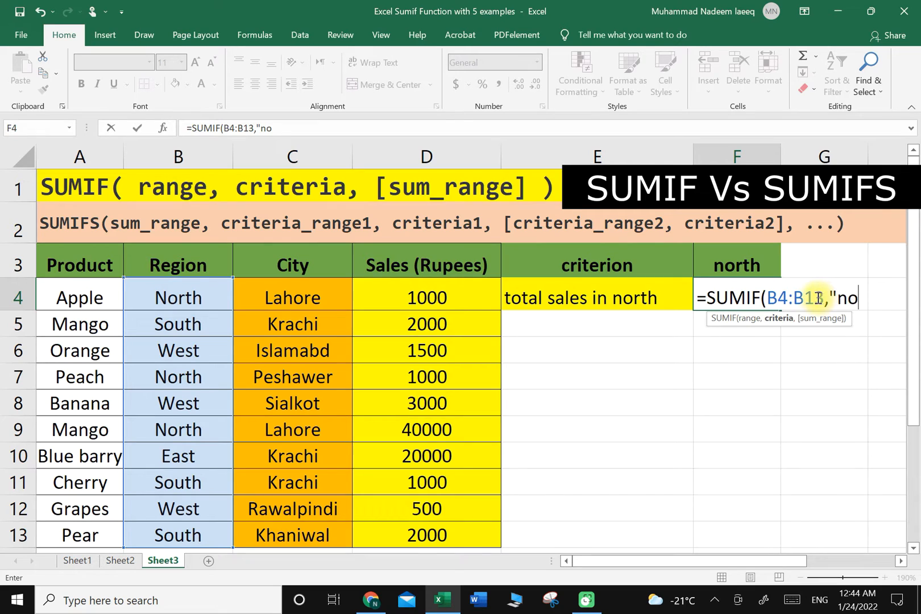
type("rth")
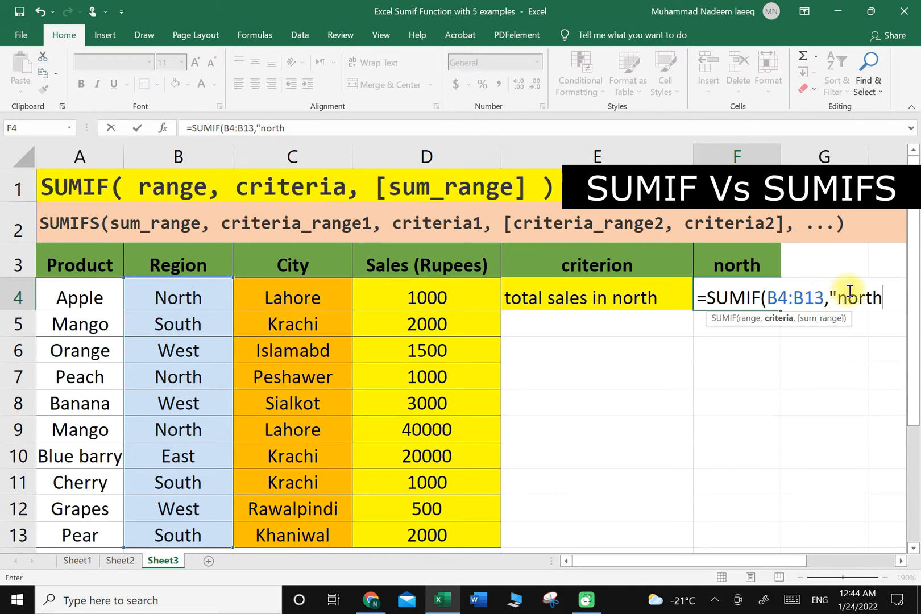
type("'")
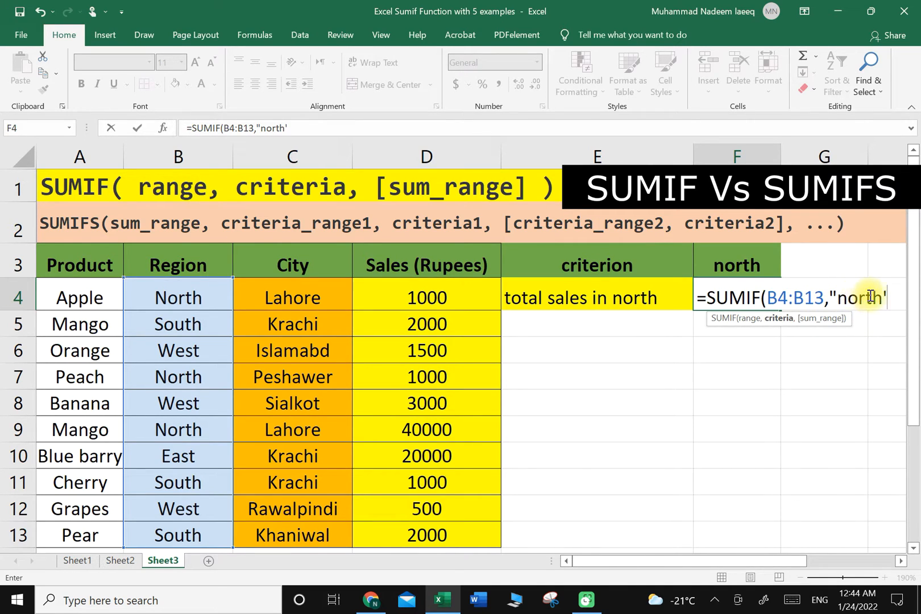
left_click(886, 294)
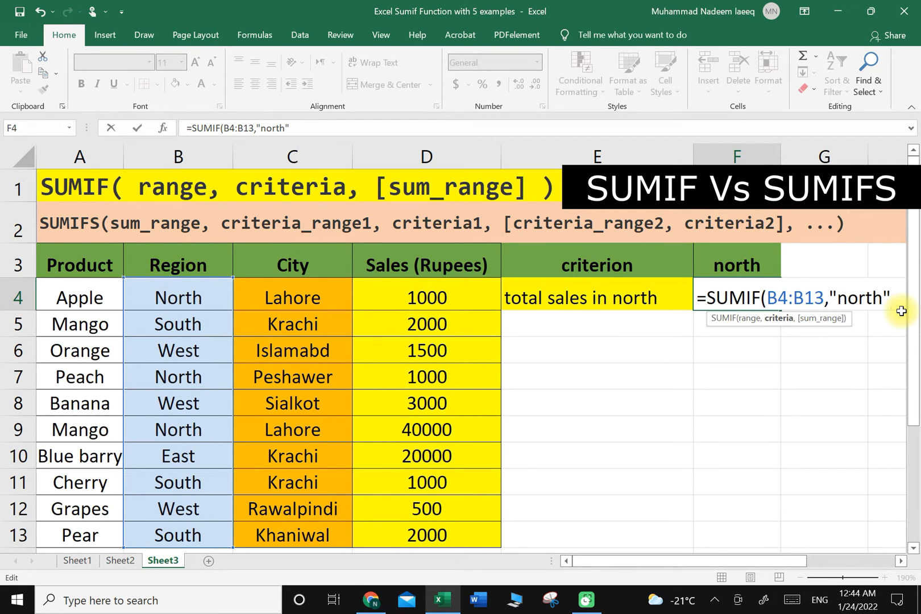
type(",")
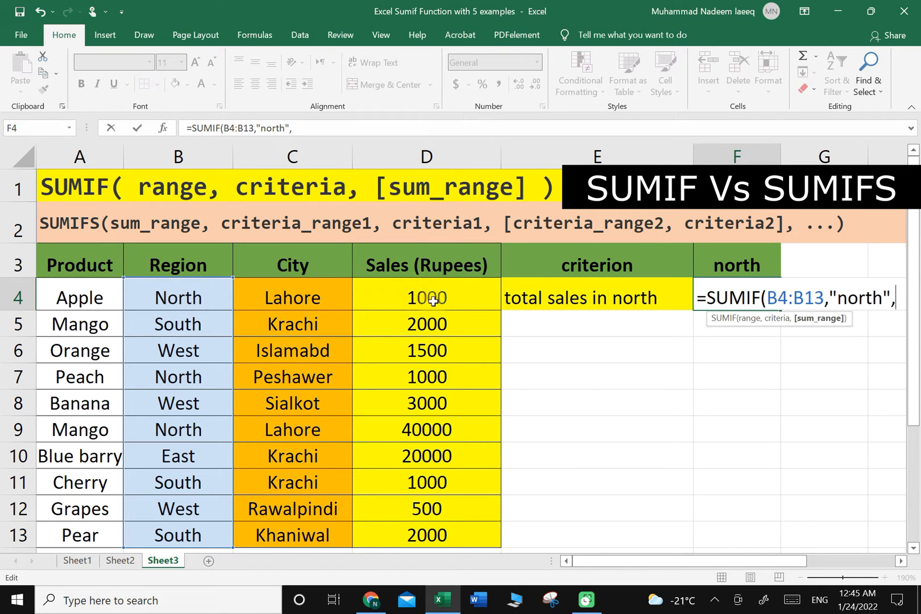
left_click_drag(405, 299, 458, 537)
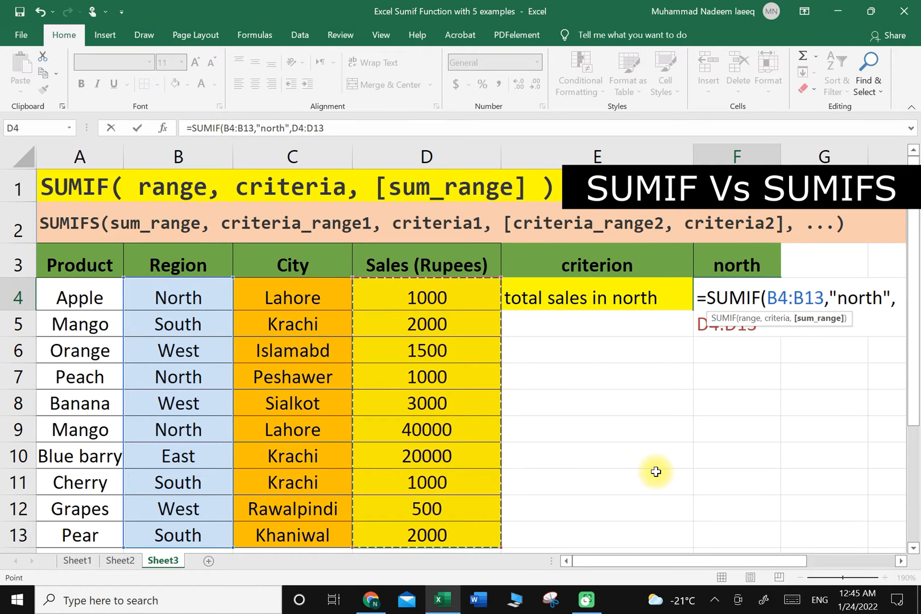
type(")")
key("Return")
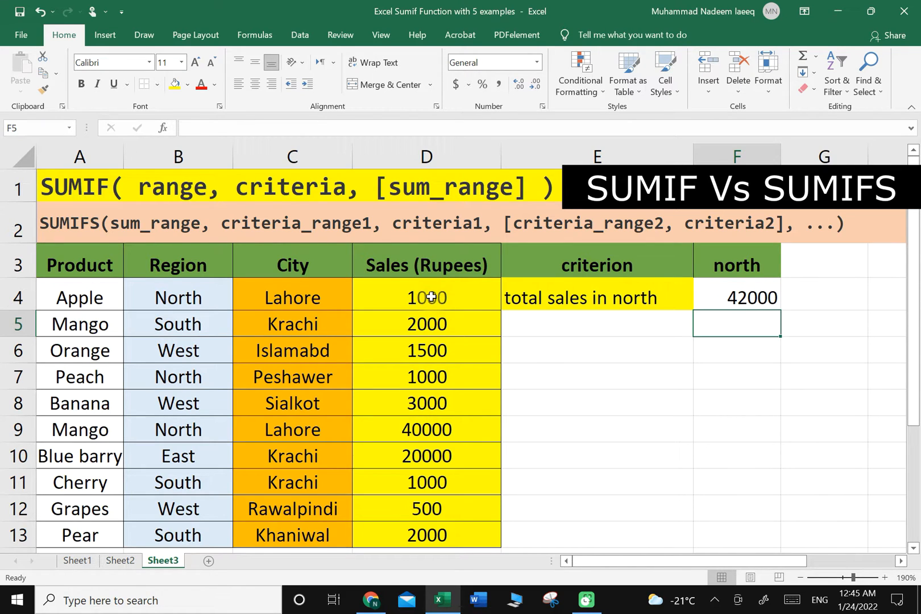
left_click(744, 300)
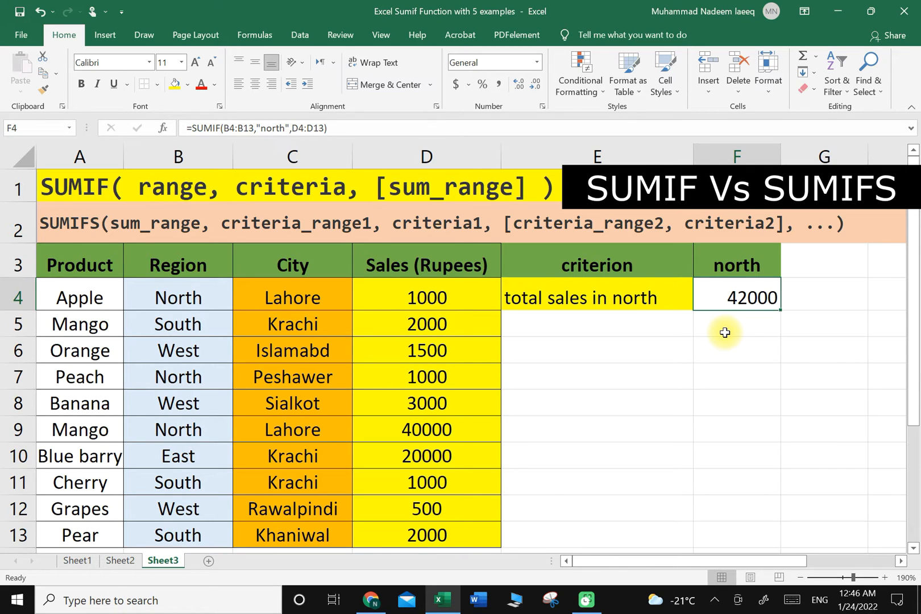
Enter the label "criteria1" in cell E5 and its value "North" in cell F5
left_click(605, 328)
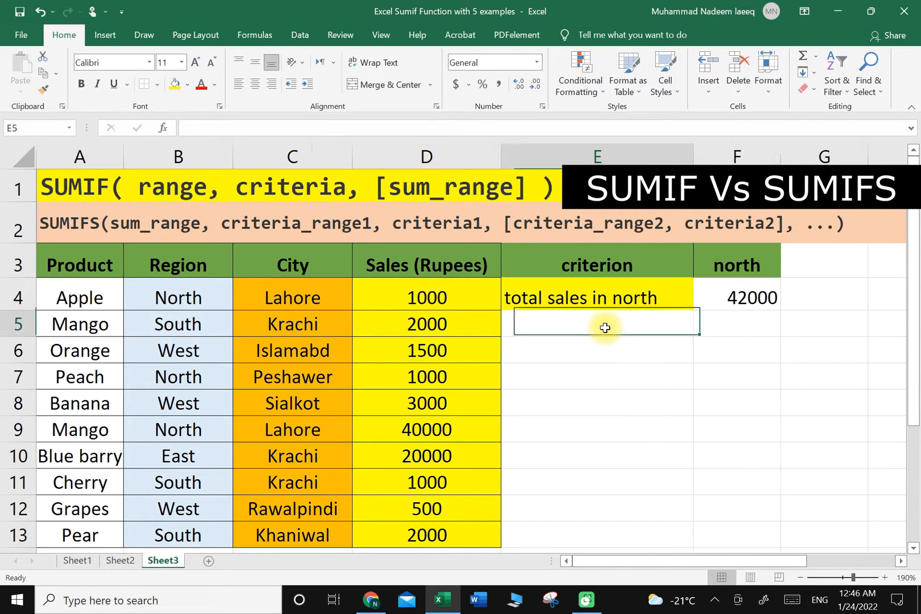
type("c")
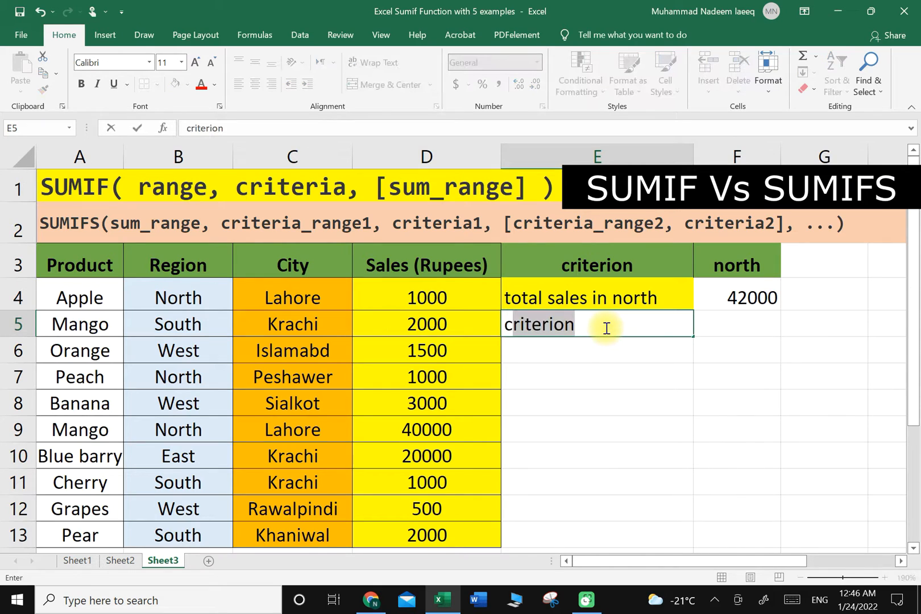
key("BackSpace")
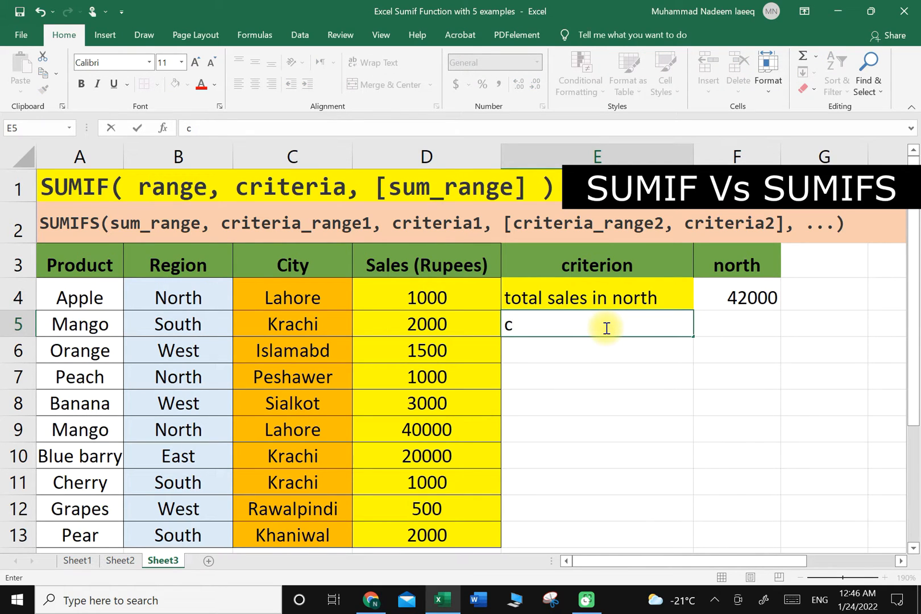
type("riteria1")
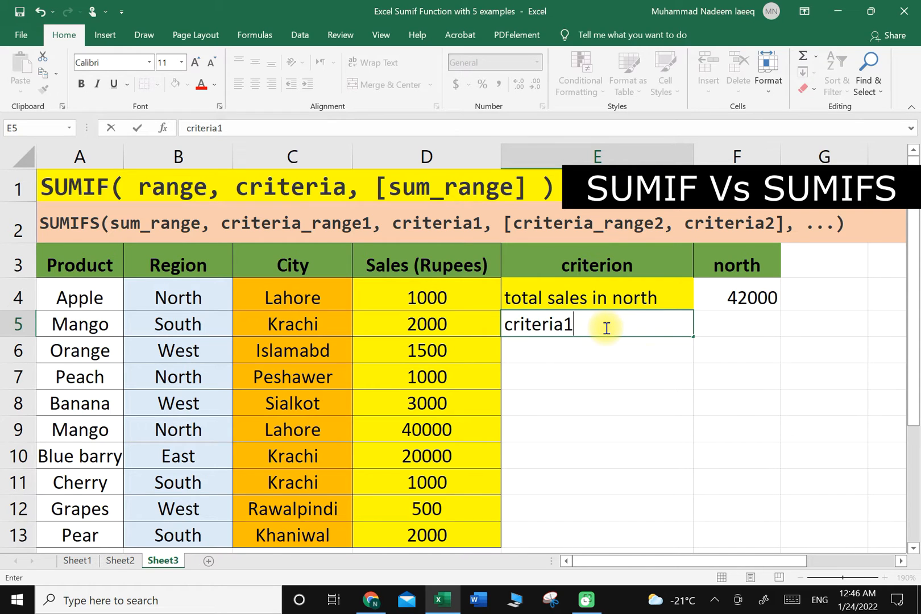
left_click(726, 345)
left_click(729, 323)
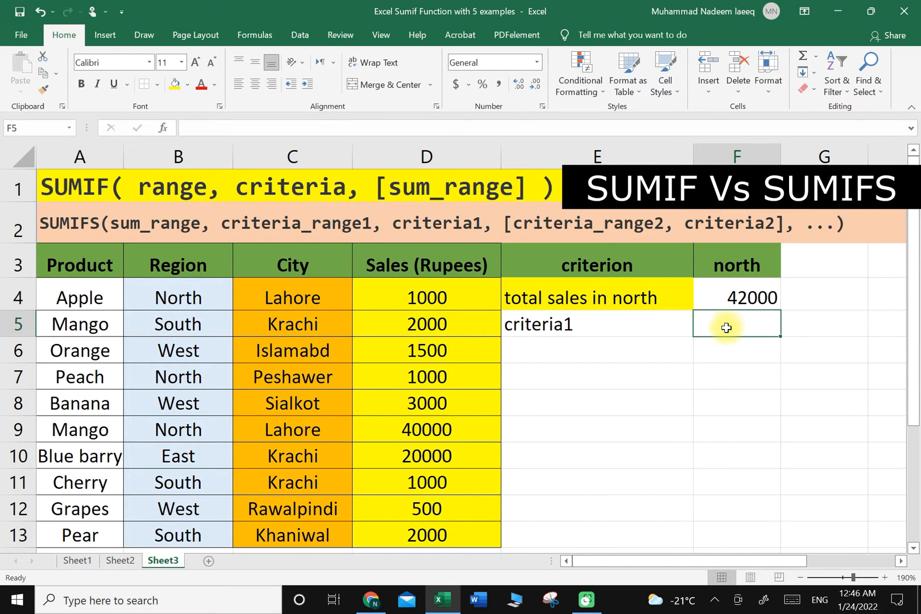
type("North")
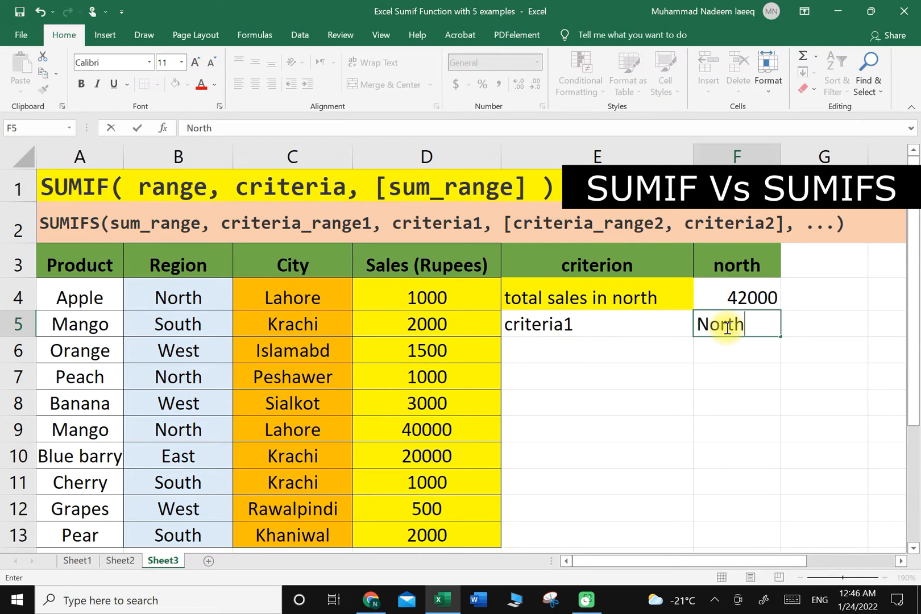
Enter the label "criteria2" in cell E6 and its value "Lahore" in cell F6
left_click(552, 360)
type("criter")
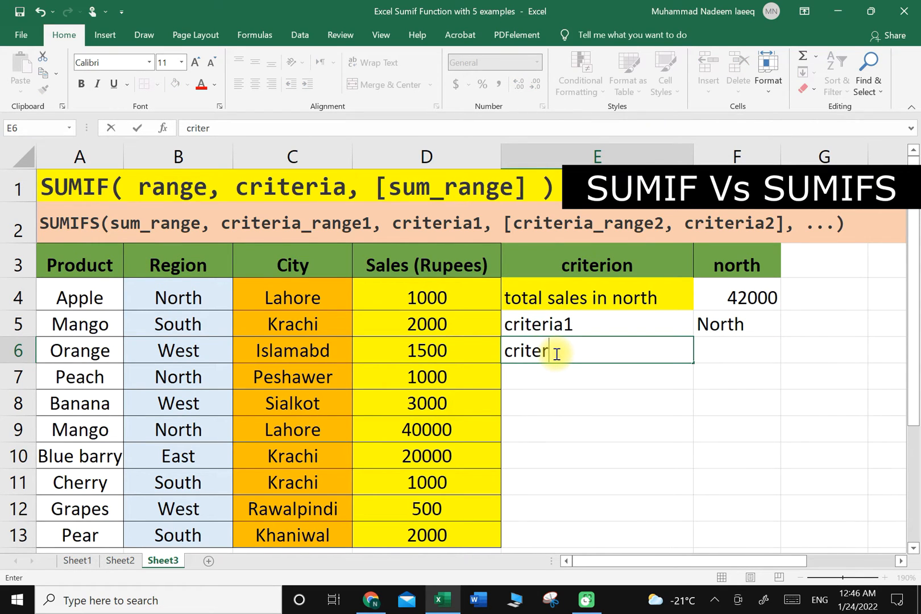
type("ia2")
left_click(720, 353)
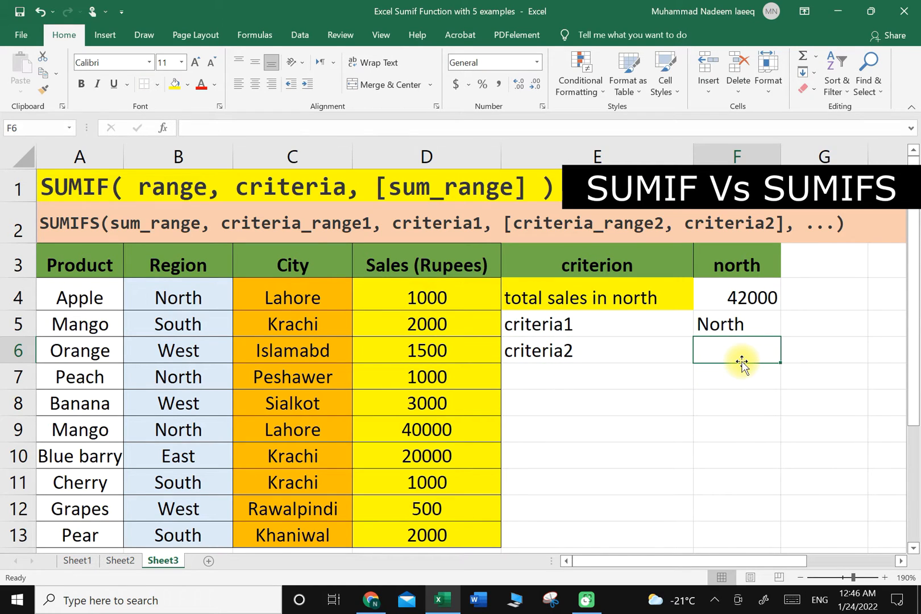
type("Lahore")
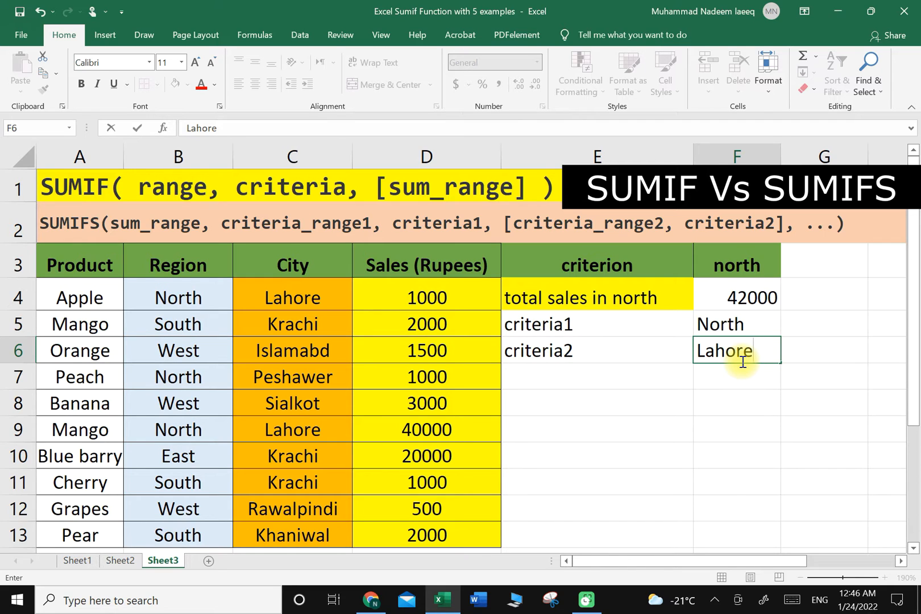
Enter the label "total sales in north LHR" in cell E7 and fill the cell yellow
left_click(543, 373)
type("total sales in north")
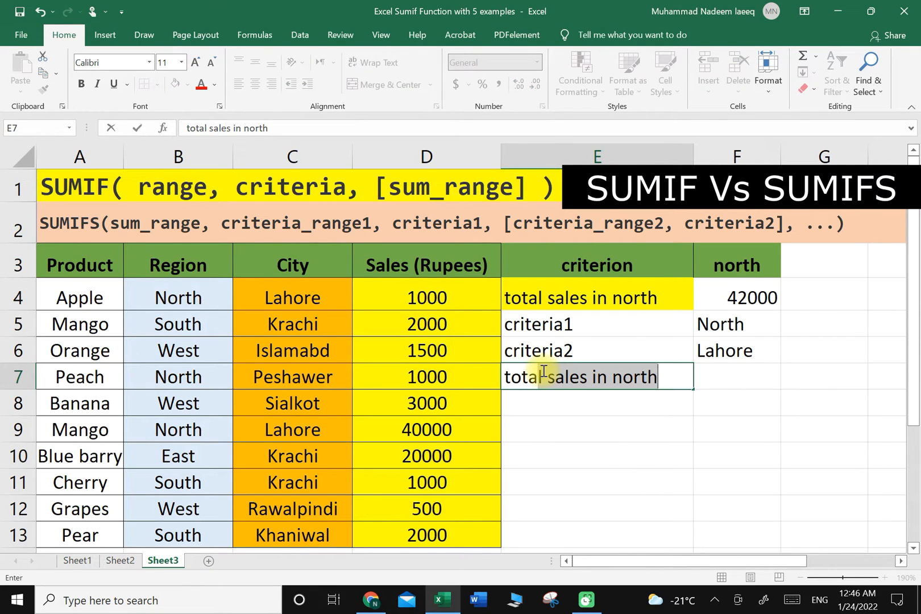
left_click(661, 377)
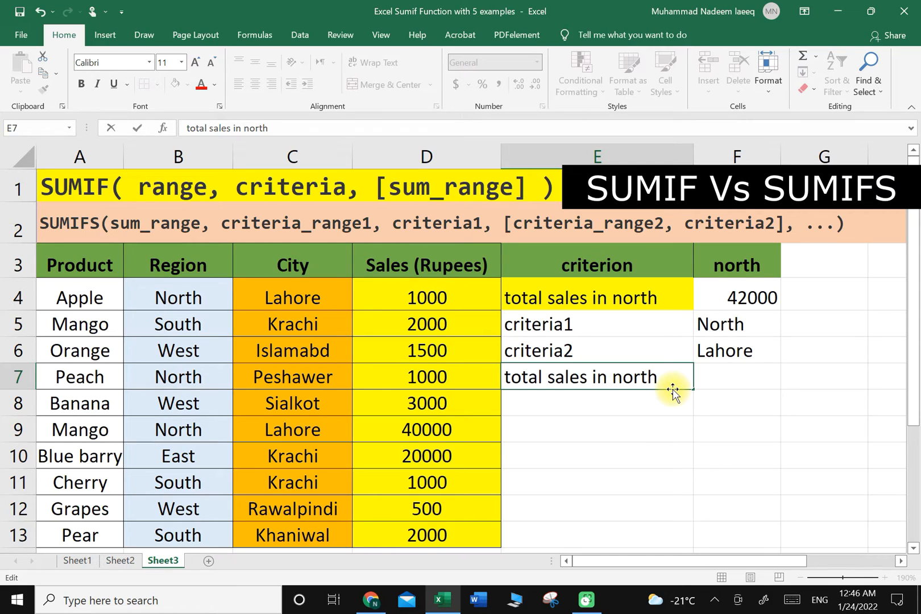
type("LHR")
left_click(627, 423)
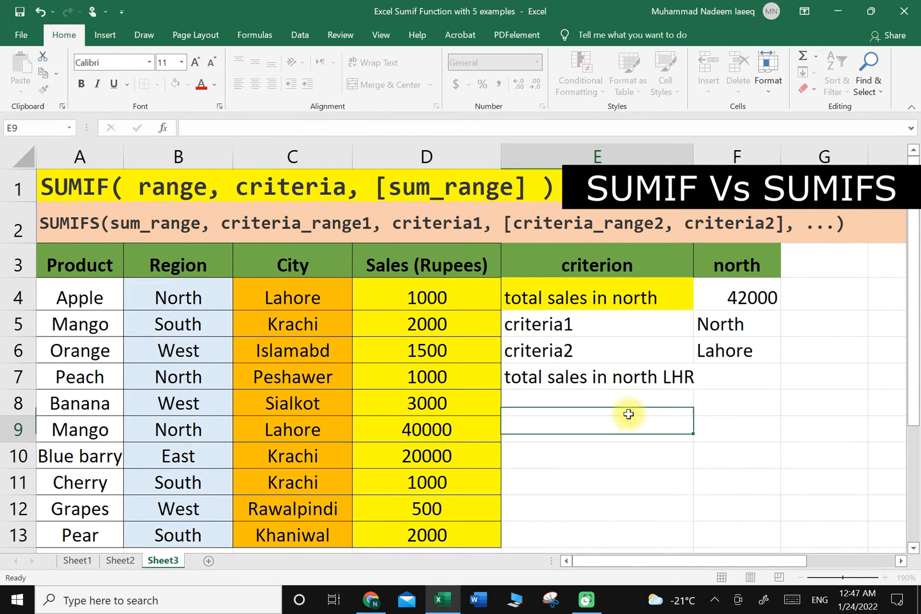
left_click(565, 377)
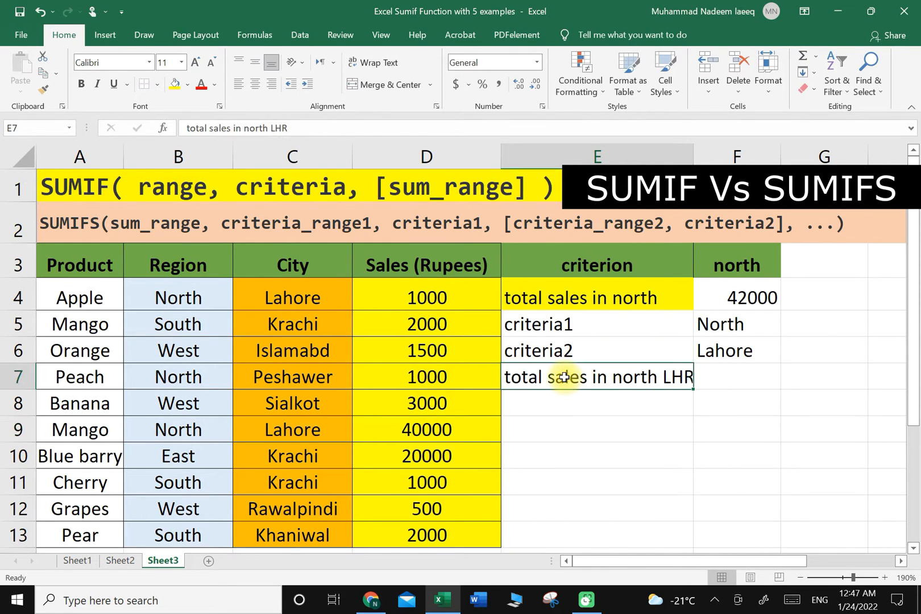
left_click(174, 91)
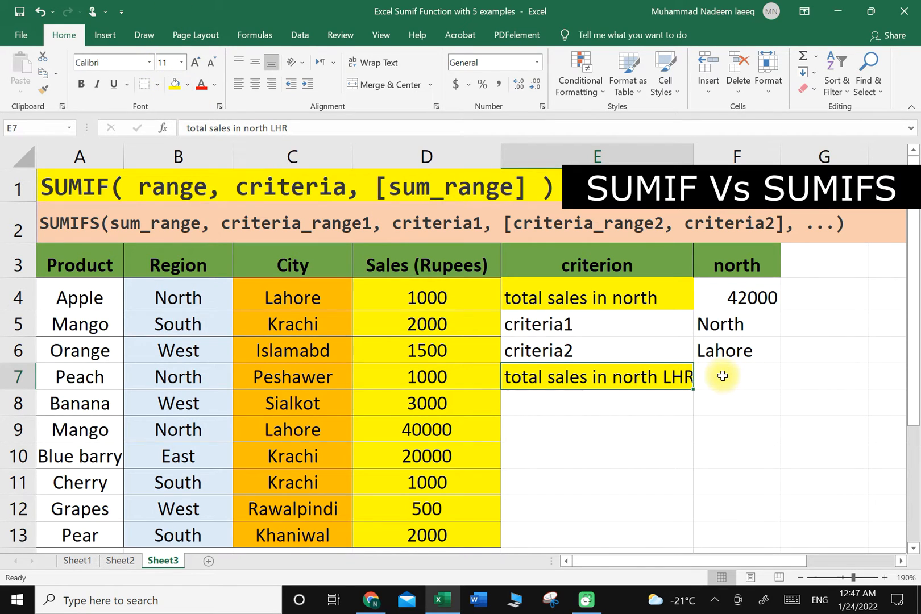
Start a SUMIFS formula in cell F7 with the Sales cells D4:D13 as its sum range
left_click(720, 375)
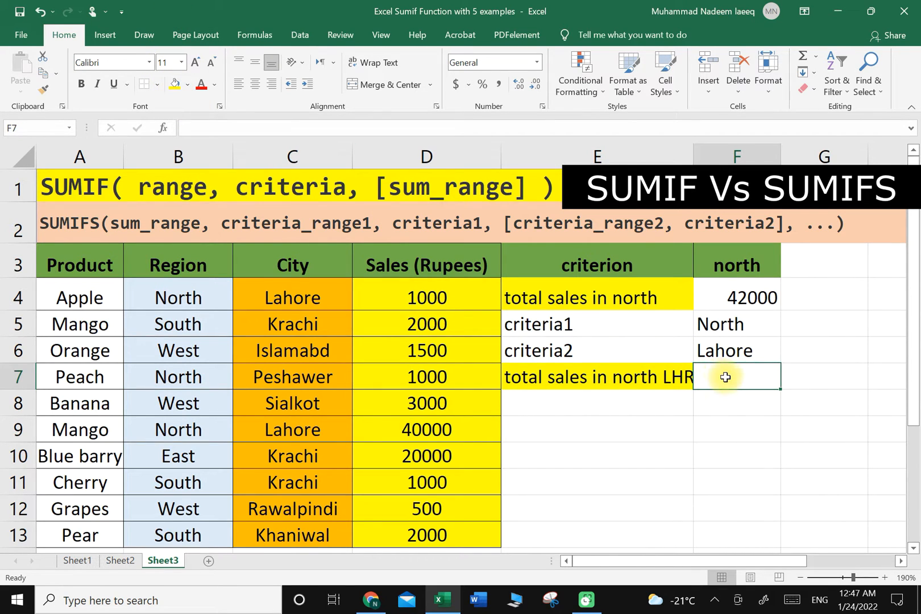
type("=")
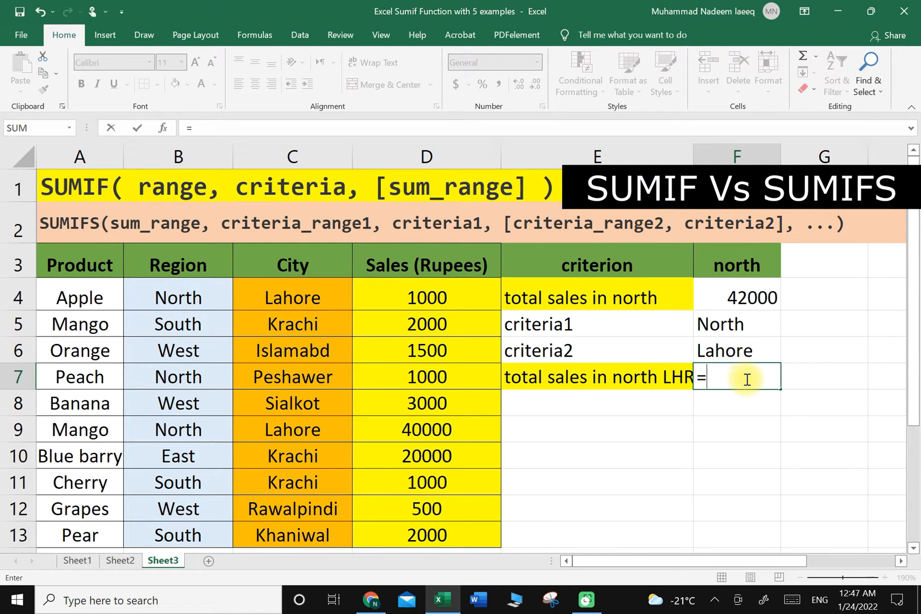
type("su")
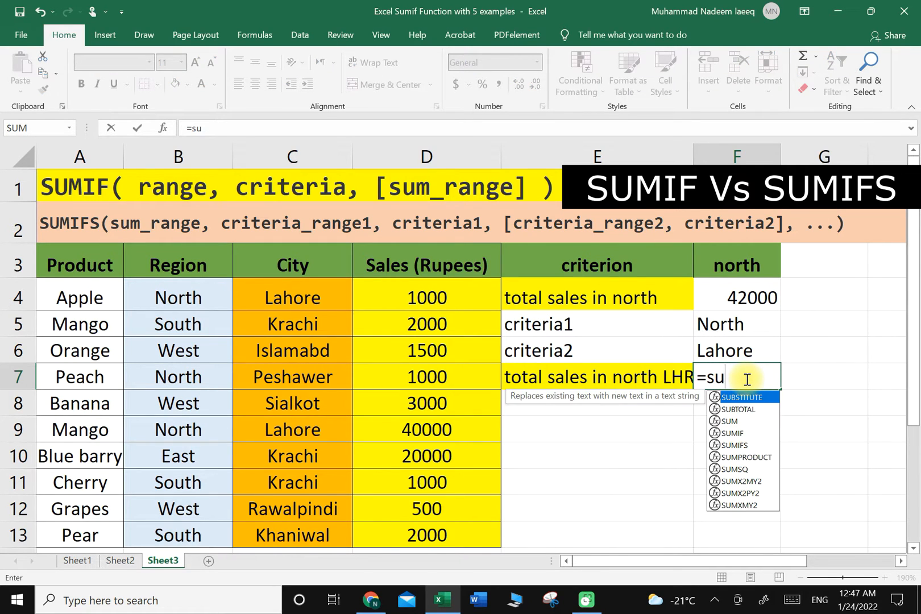
type("mifs")
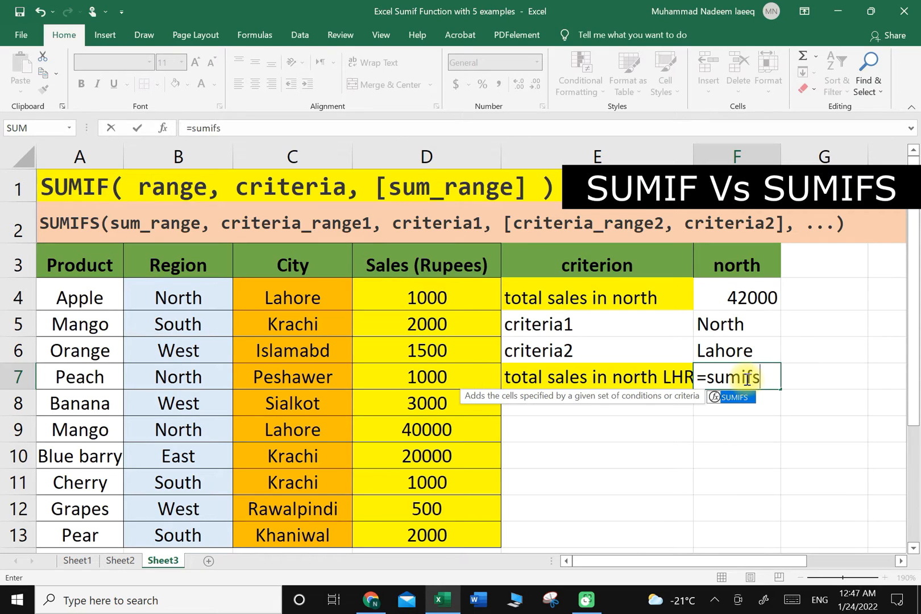
double_click(732, 397)
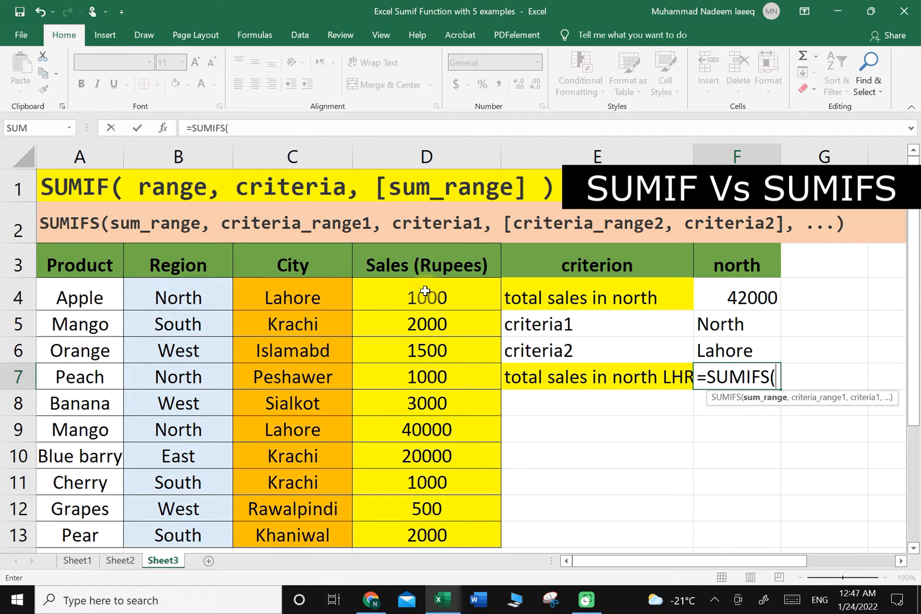
left_click_drag(410, 289, 439, 536)
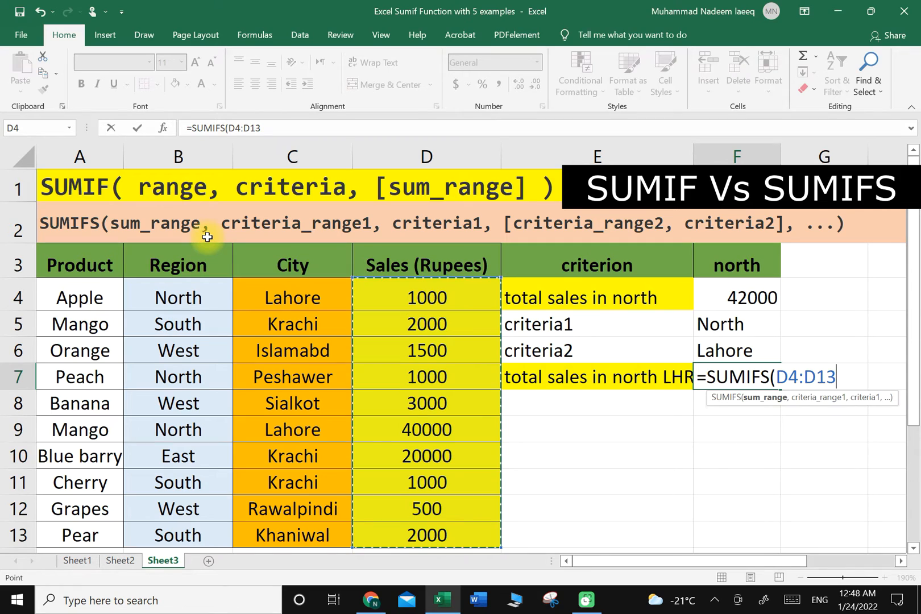
type(",")
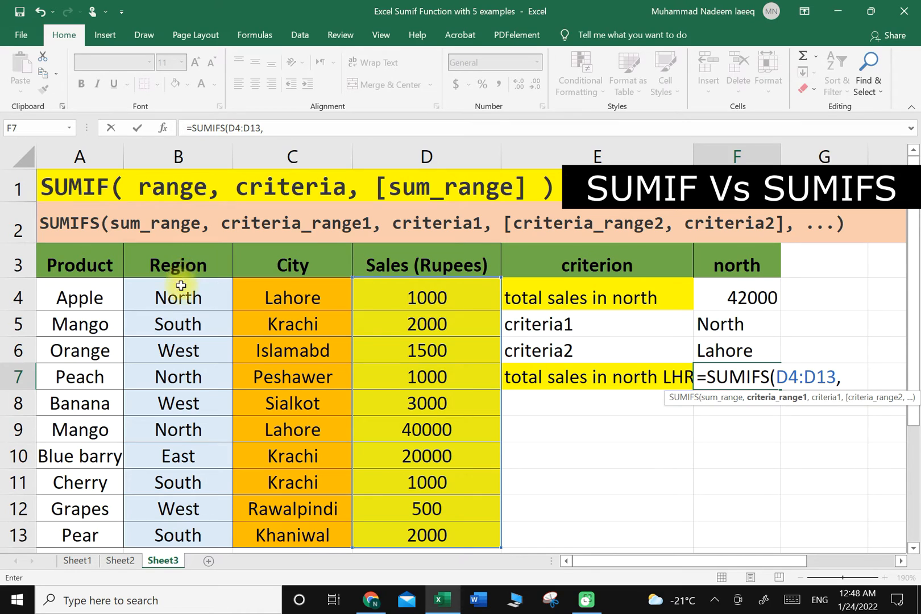
Add the Region cells B4:B13 as the first criteria range of the F7 formula, with the criterion "north"
left_click_drag(155, 289, 180, 527)
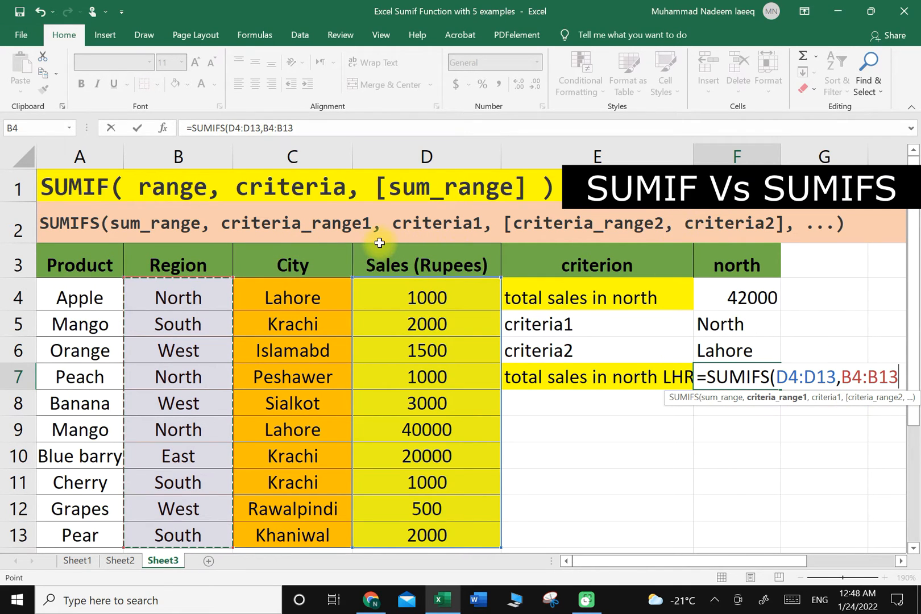
type(",")
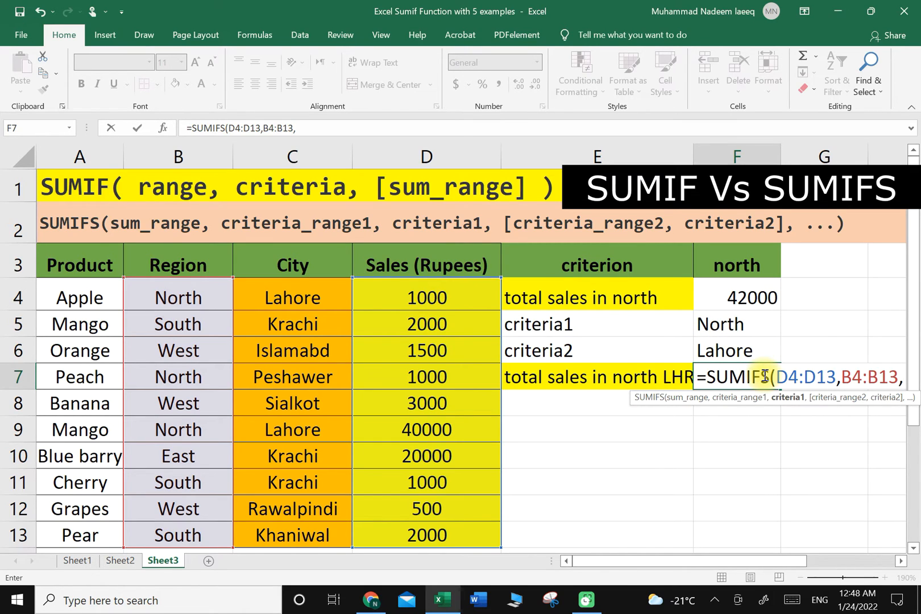
type("\"north")
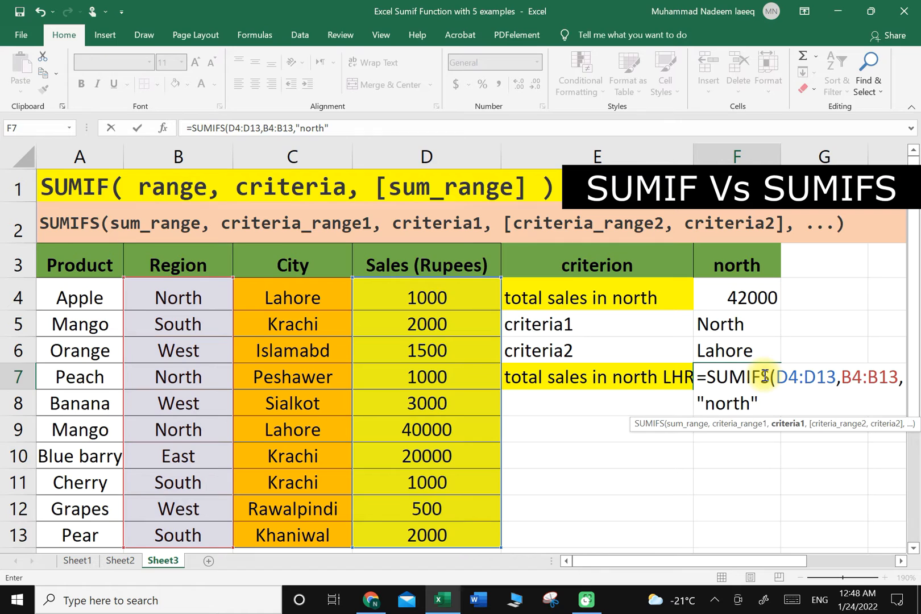
type("\",")
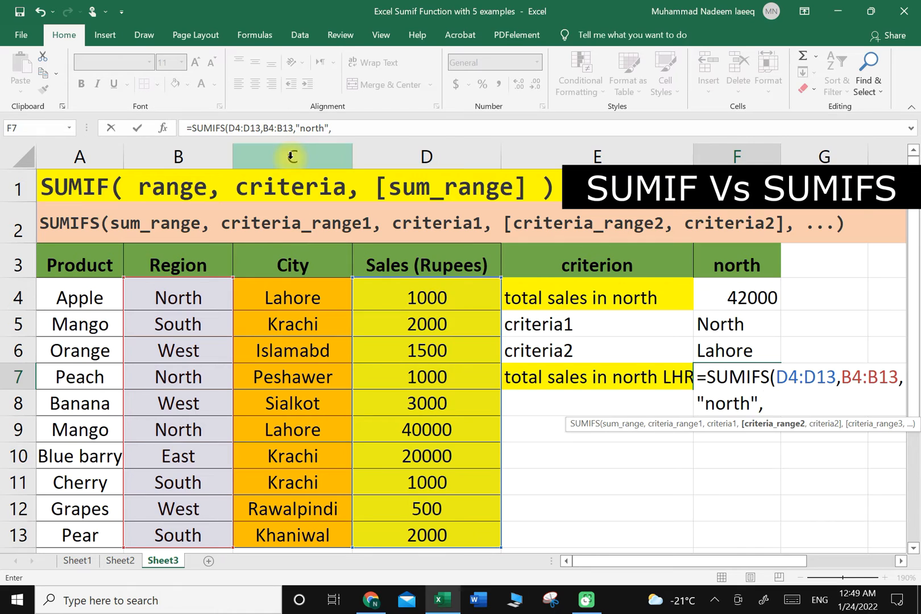
Complete the SUMIFS formula in F7 with the City cells C4:C13 as second criteria range and the criterion "lahore"
left_click_drag(274, 291, 306, 538)
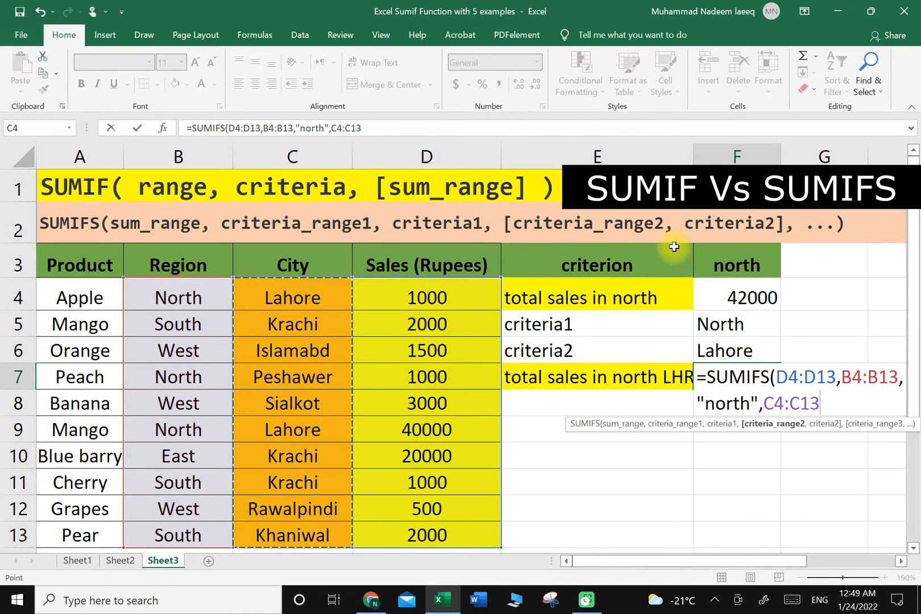
type(",")
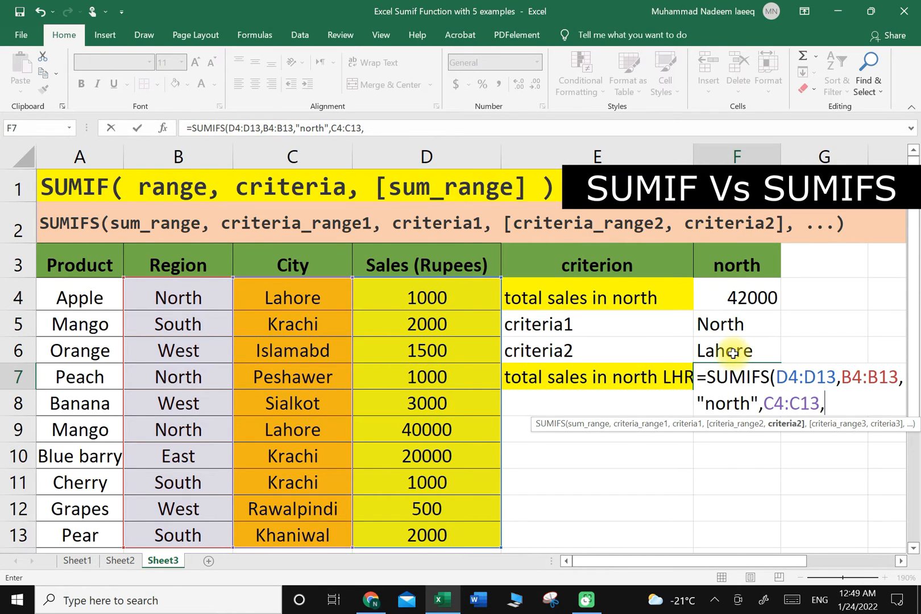
type("\"")
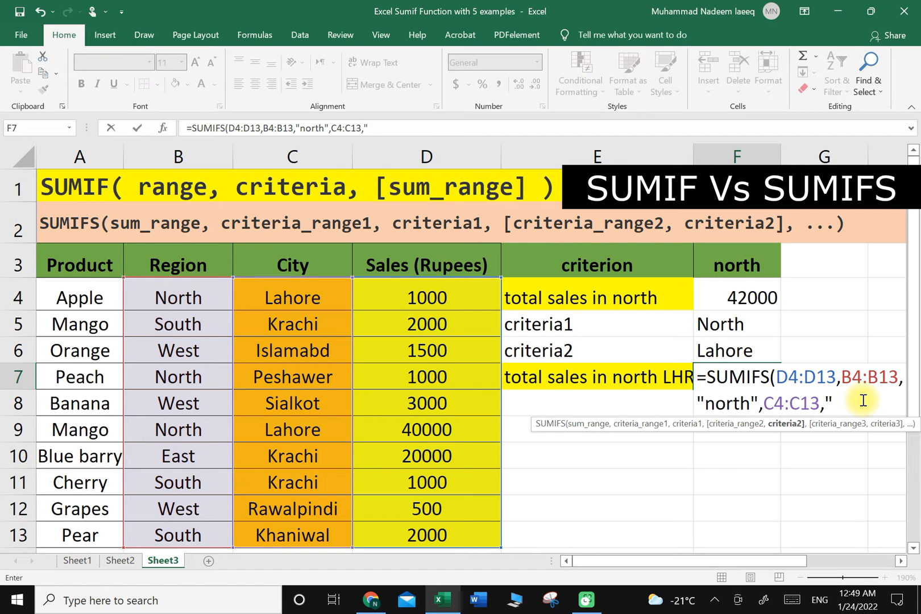
type("lahore\"")
key("Return")
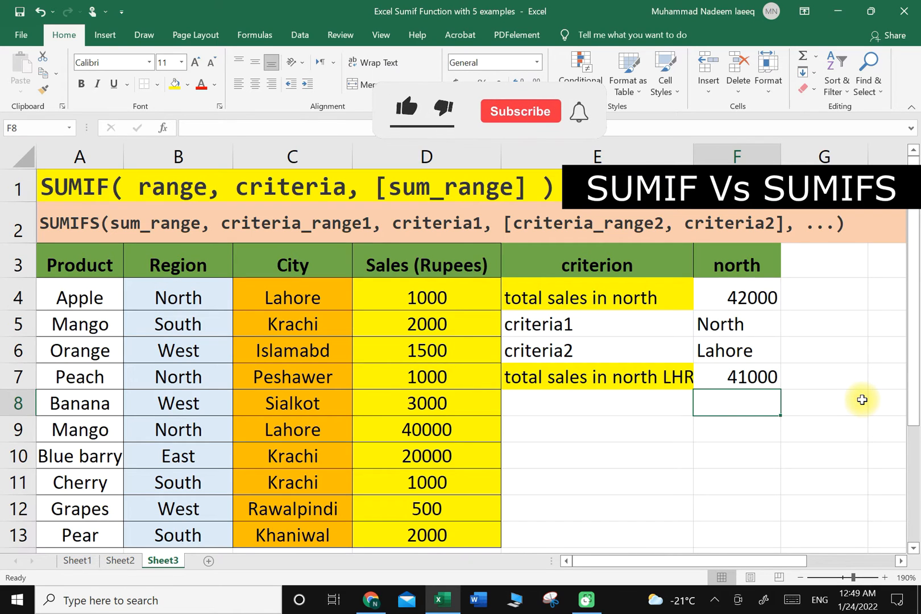
Check the SUMIFS total in F7 against the Region, City and Sales values of the North rows in the table
left_click(761, 380)
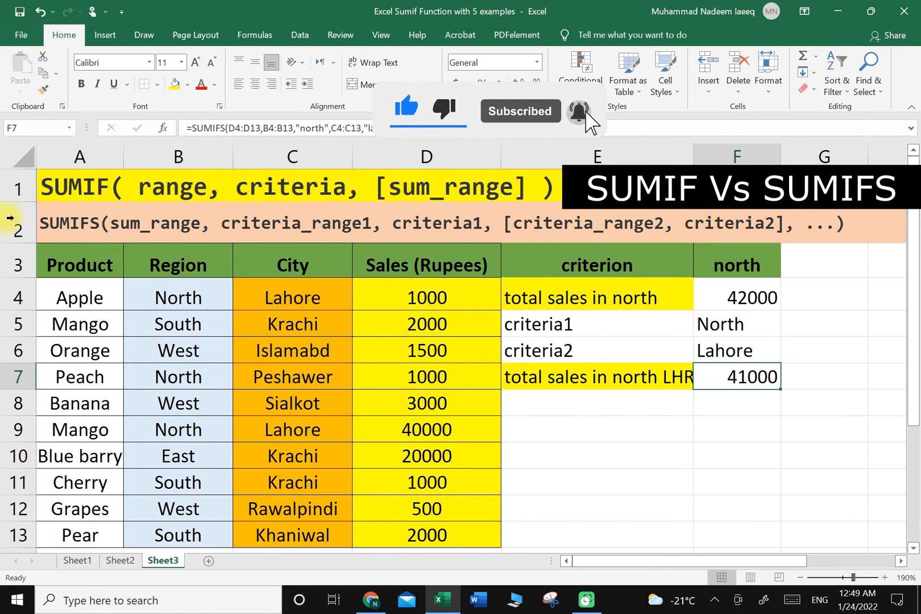
left_click_drag(185, 298, 417, 297)
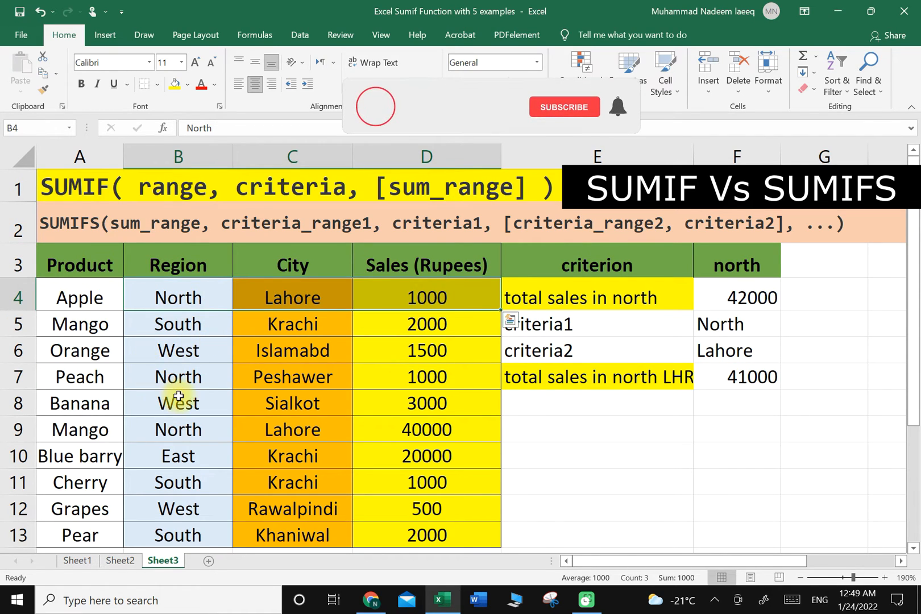
left_click_drag(205, 380, 406, 389)
left_click_drag(158, 428, 414, 434)
left_click_drag(162, 298, 422, 301)
left_click_drag(169, 430, 405, 426)
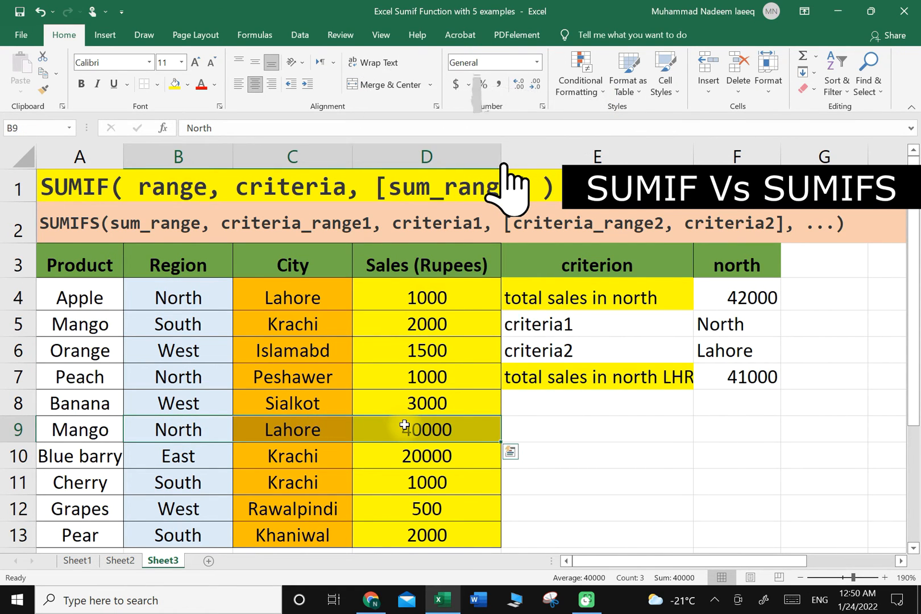
left_click(428, 302)
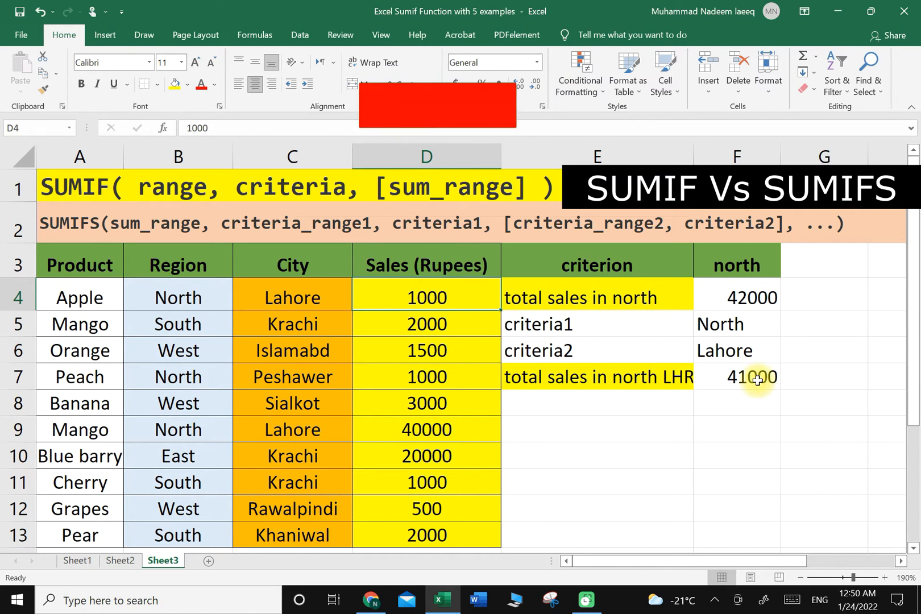
left_click(750, 380)
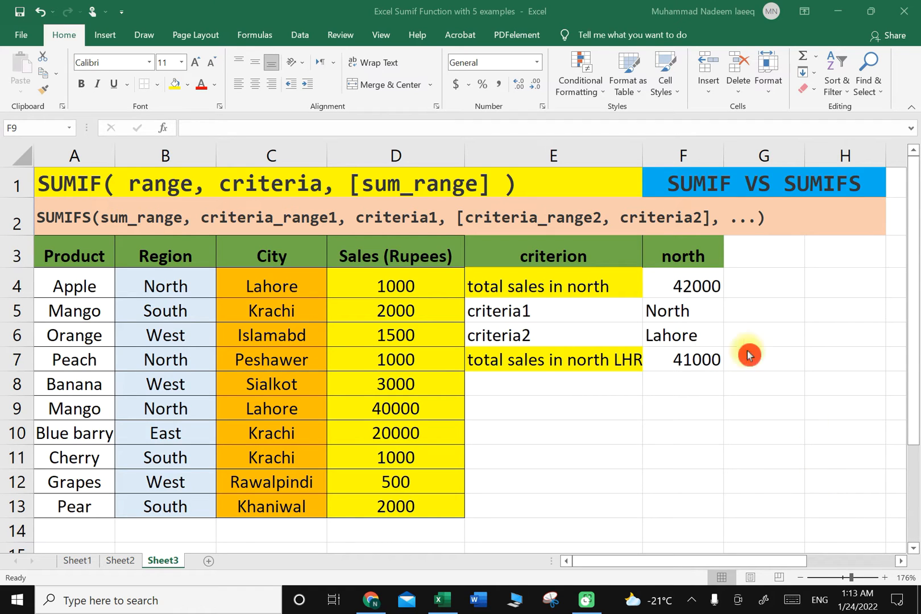
Copy the criteria1 and criteria2 labels from E5:E6 and paste them into E8:E9
left_click(496, 312)
left_click(528, 311)
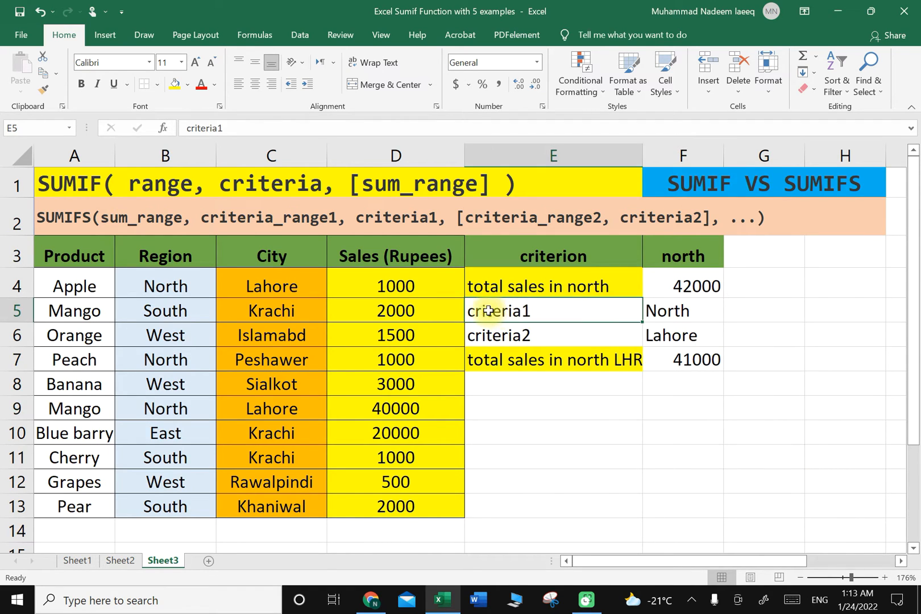
left_click_drag(546, 360, 559, 335)
left_click(511, 308)
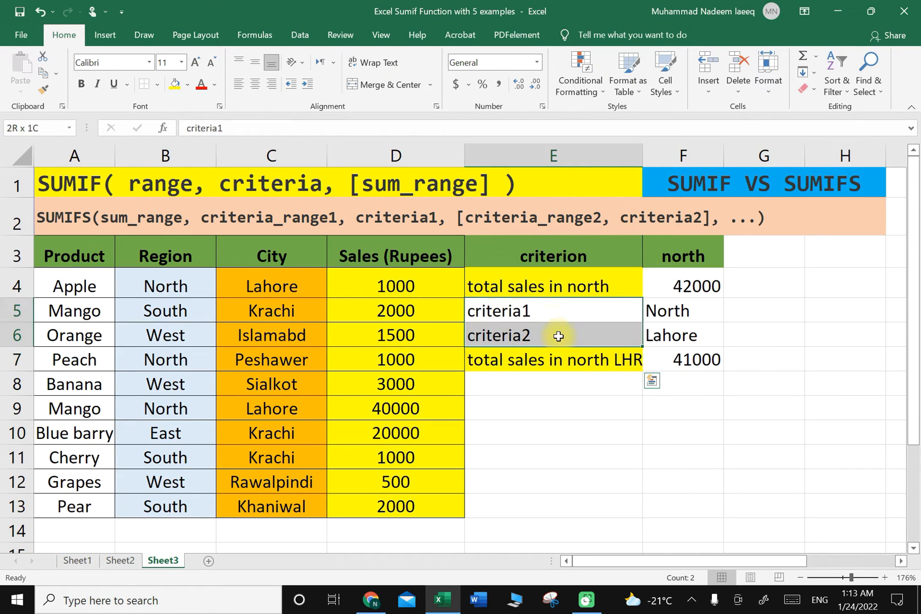
right_click(544, 333)
left_click(590, 282)
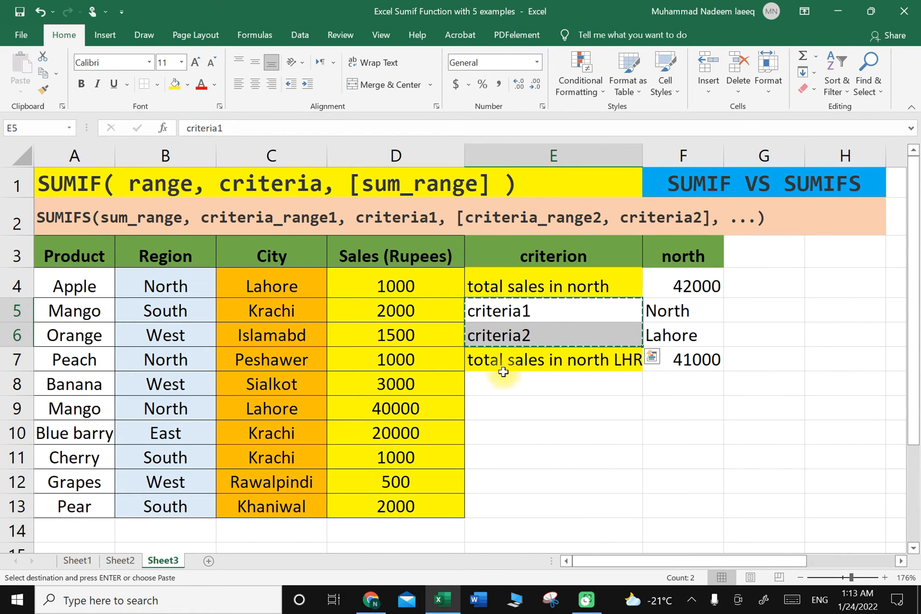
left_click(496, 382)
right_click(497, 384)
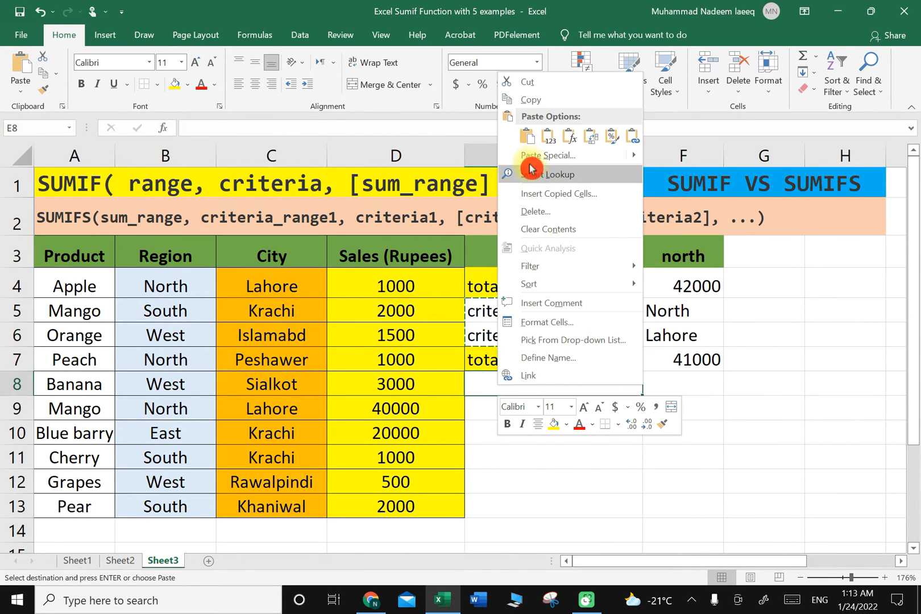
left_click(527, 136)
Enter South in F8 as the first criterion and Krachi in F9 as the second criterion
left_click(679, 389)
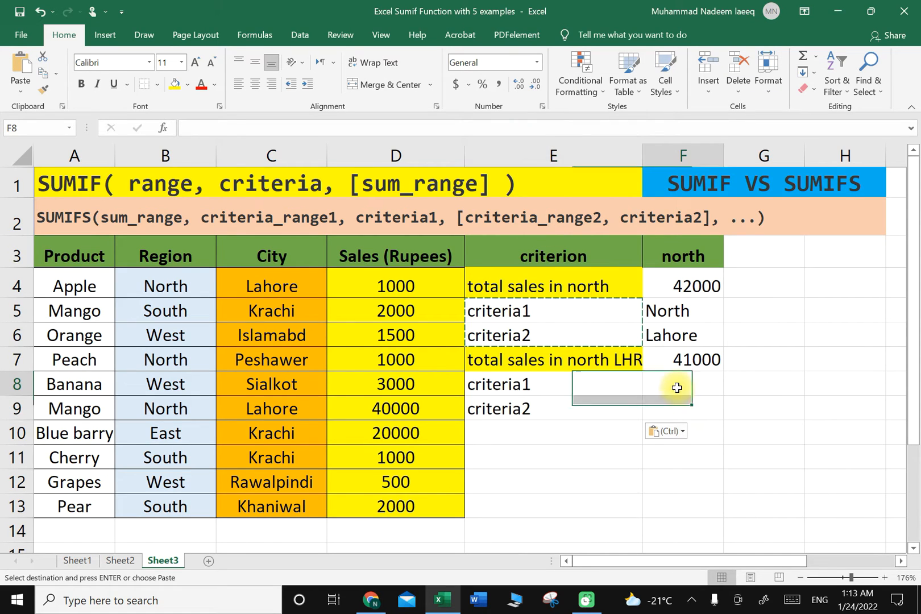
left_click(654, 446)
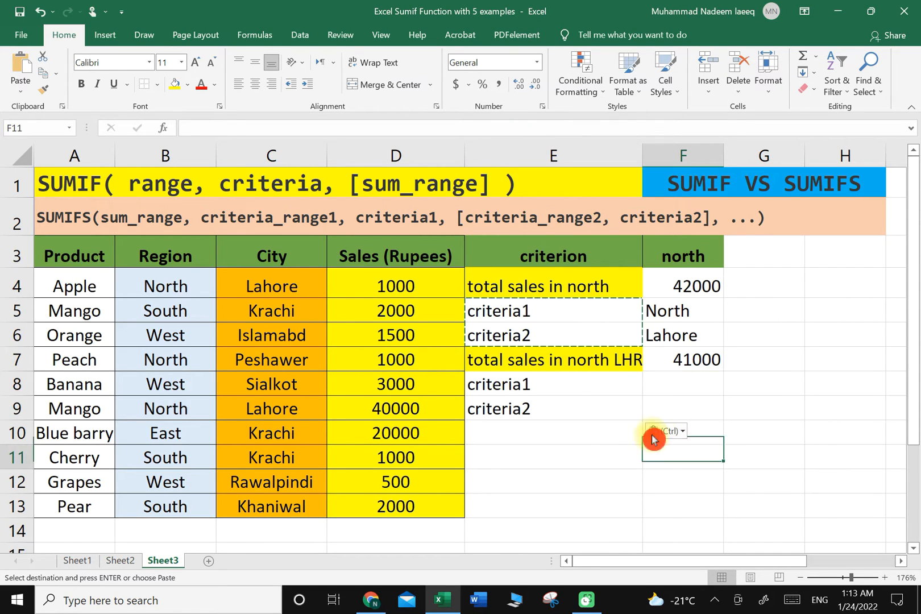
left_click(660, 386)
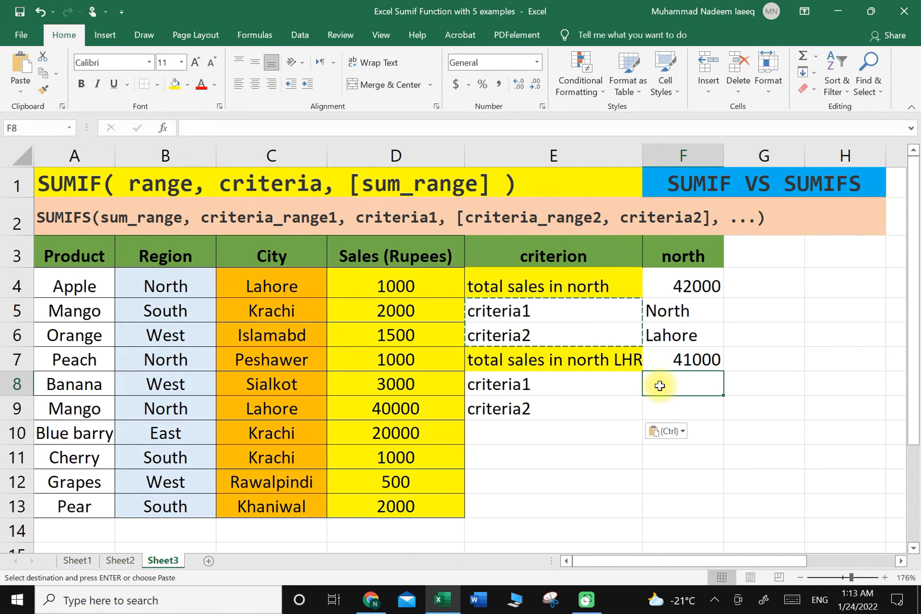
type("Sou")
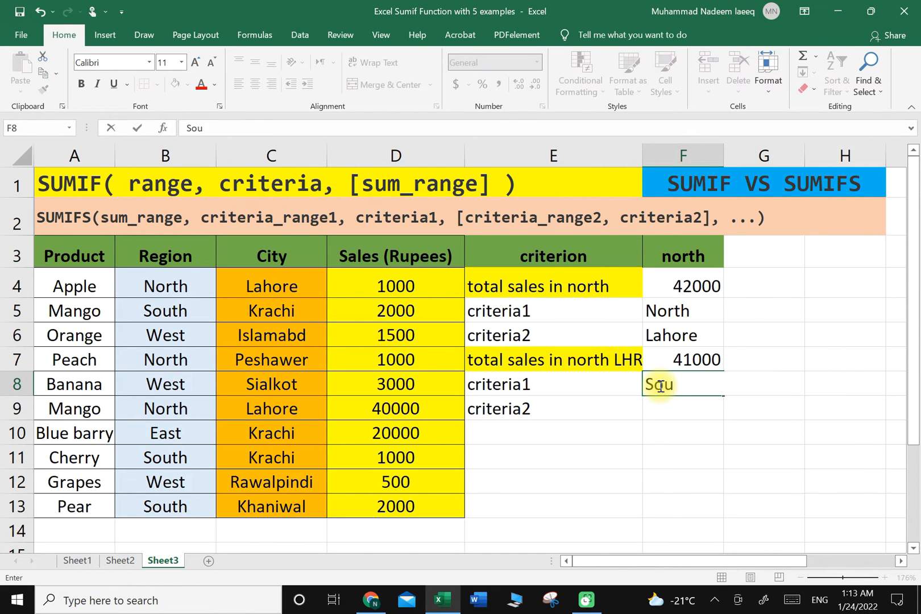
type("th")
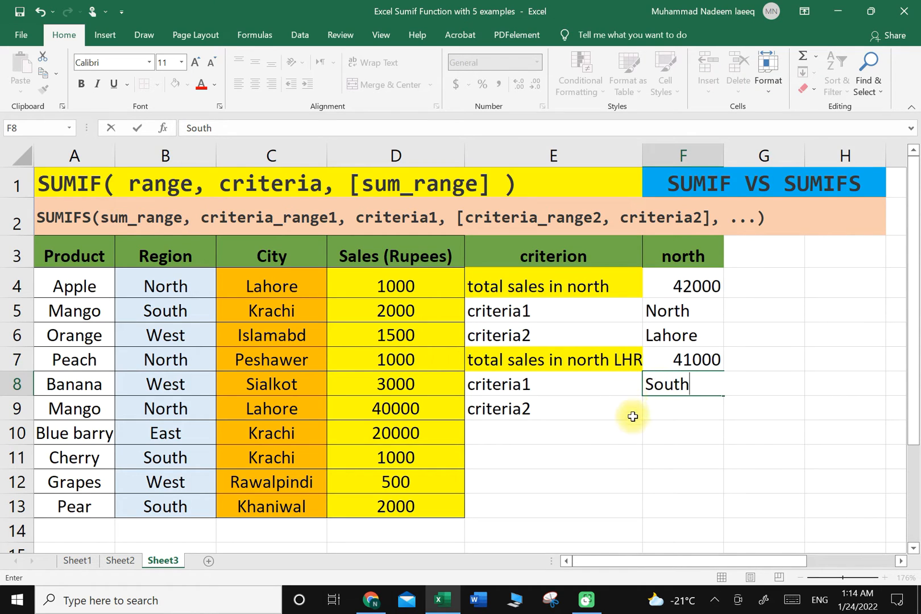
left_click(675, 406)
type("K")
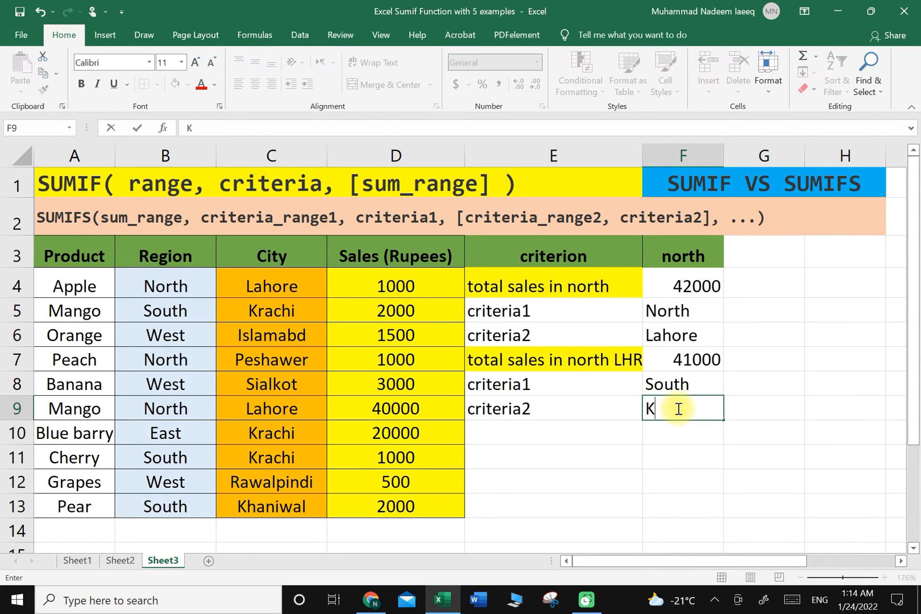
type("rachi")
Copy the label "total sales in north LHR" from E7 and paste it into E10
left_click(503, 362)
right_click(515, 363)
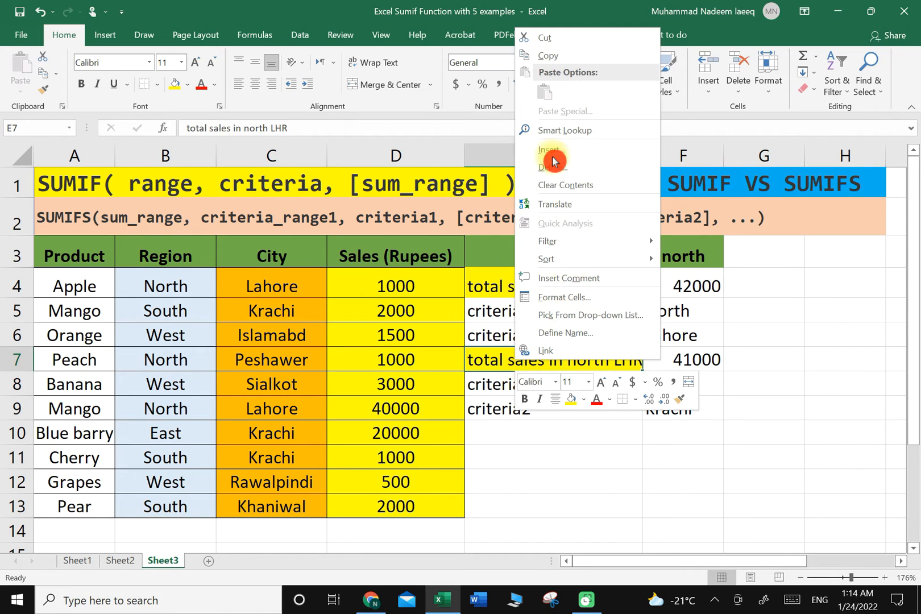
left_click(548, 55)
left_click(484, 431)
right_click(485, 430)
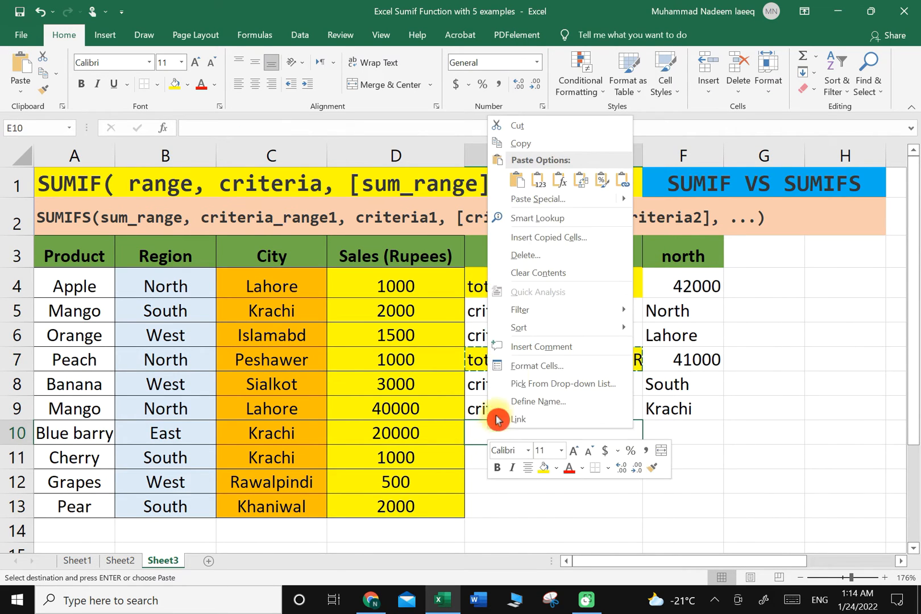
left_click(521, 195)
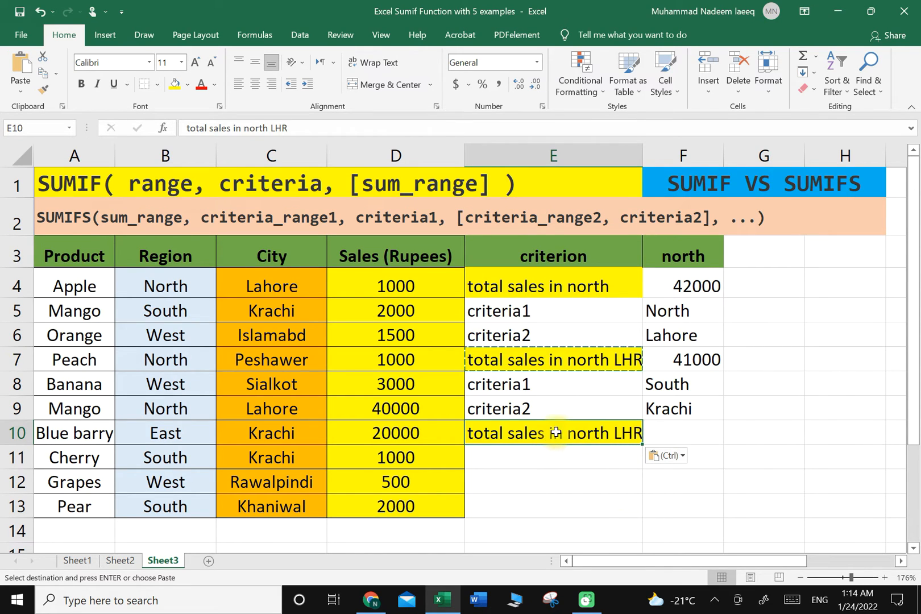
Change the label in E10 to "total sales in South Khi"
double_click(551, 433)
left_click_drag(550, 434, 688, 424)
type("South Khi")
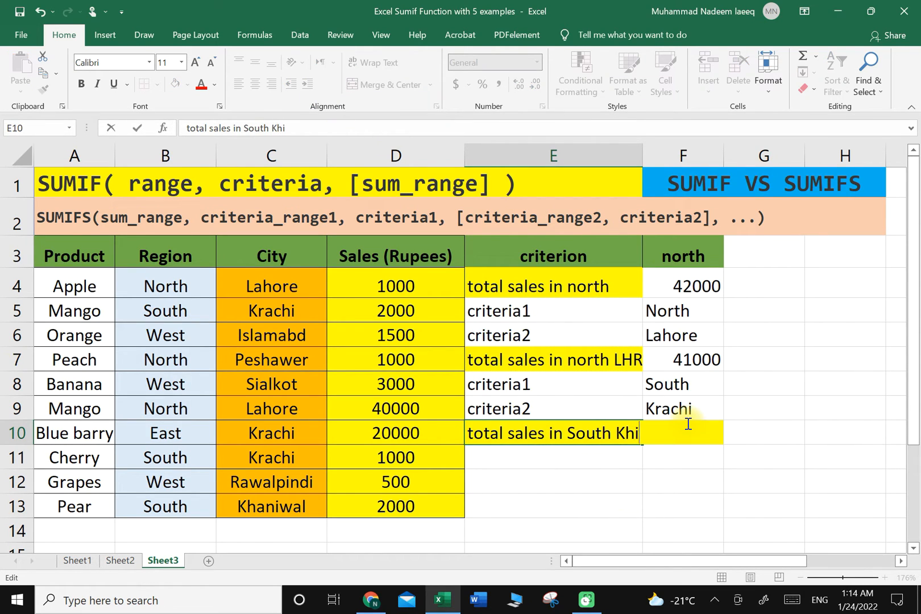
left_click(688, 490)
Start a SUMIFS formula in F10 with the Sales cells D4:D13 as the sum range
left_click(678, 428)
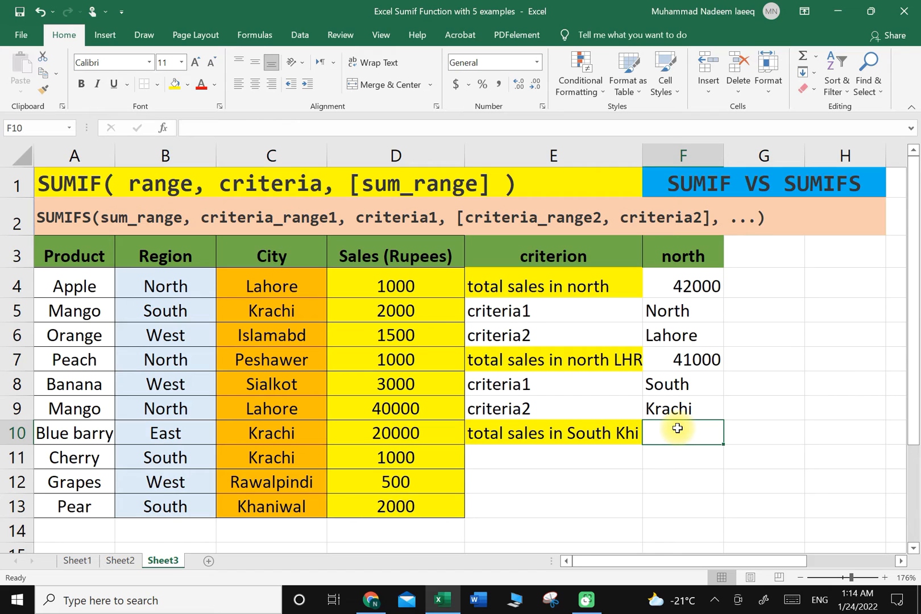
type("=")
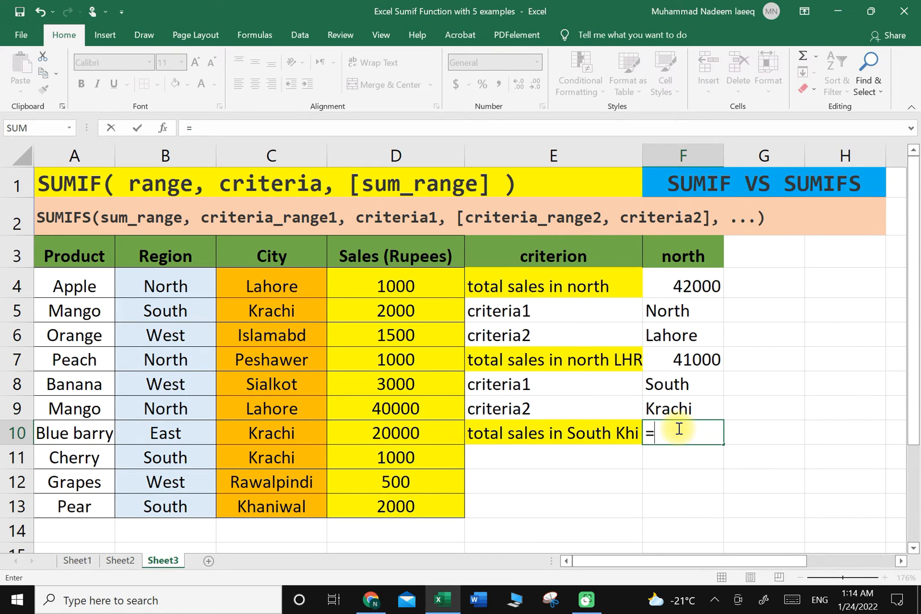
type("sumifs")
left_click(689, 454)
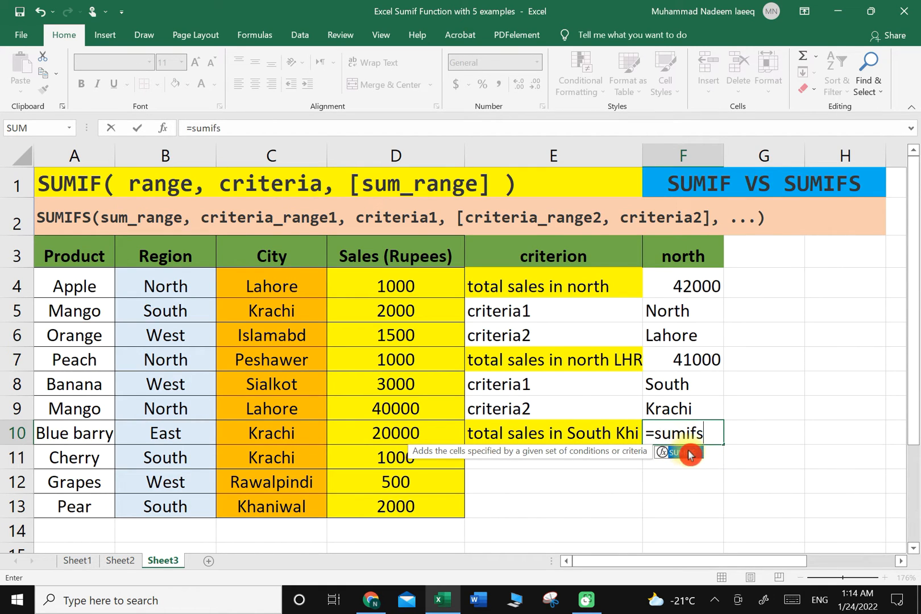
double_click(687, 454)
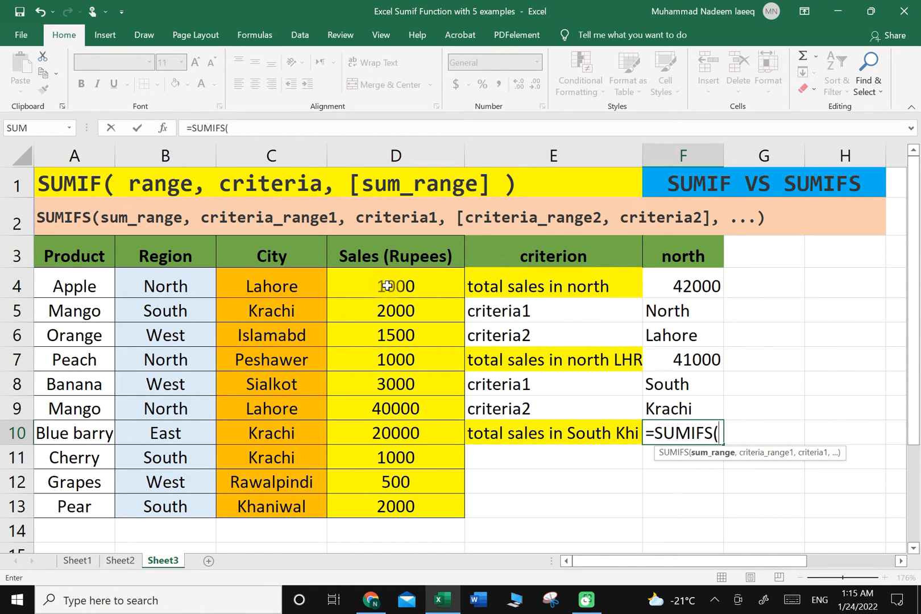
left_click_drag(398, 285, 420, 501)
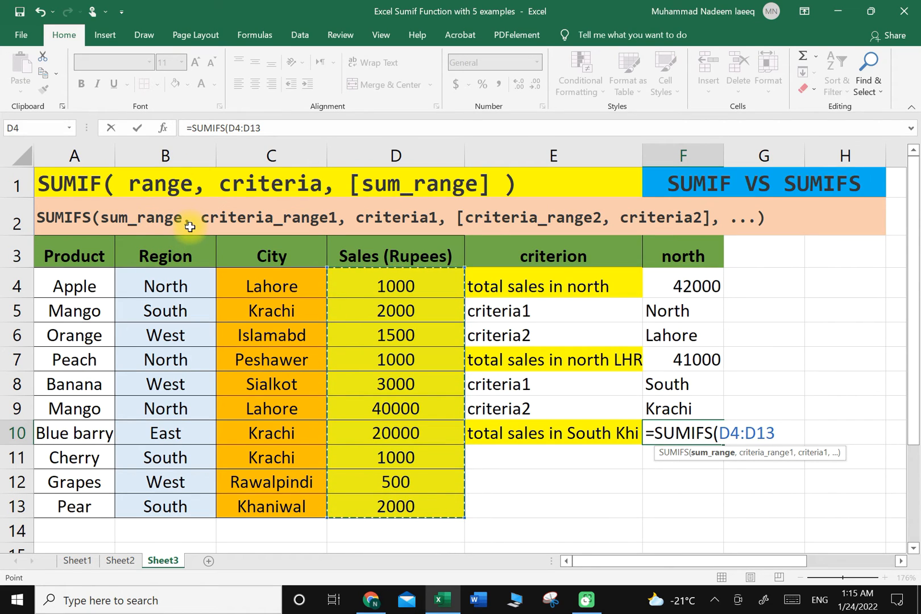
type(",")
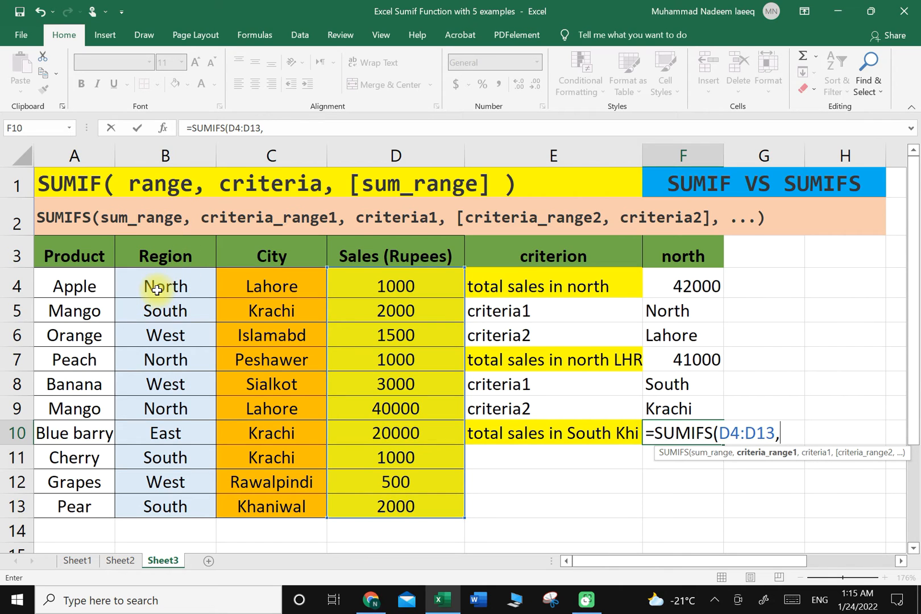
Add the Region cells B4:B13 as the first criteria range of the F10 formula, with the criterion "south"
left_click_drag(142, 283, 188, 506)
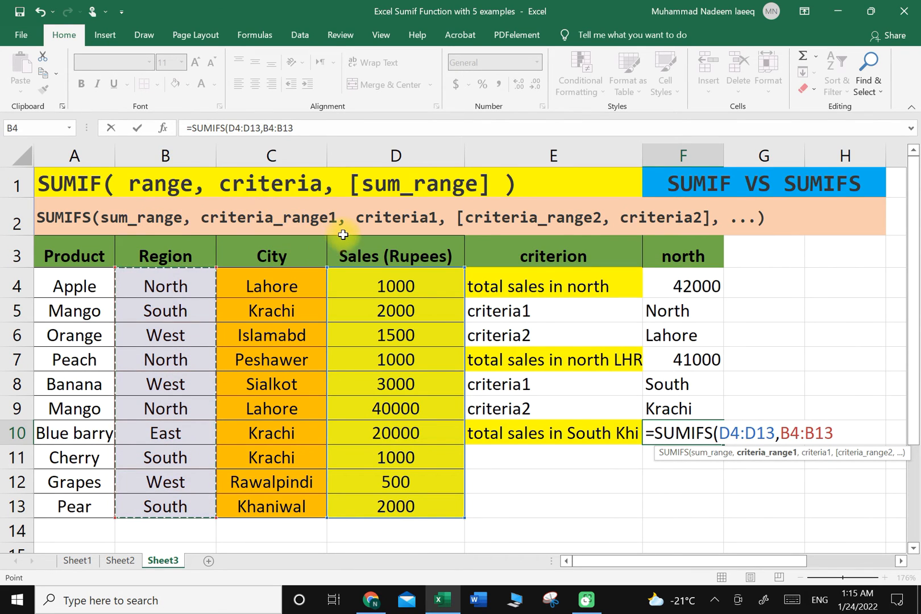
type(",")
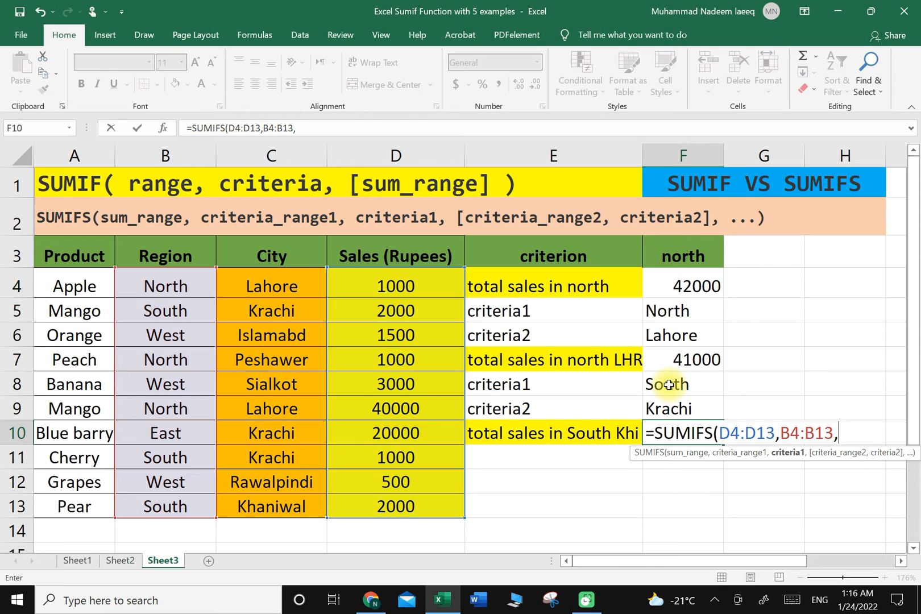
type("\"south")
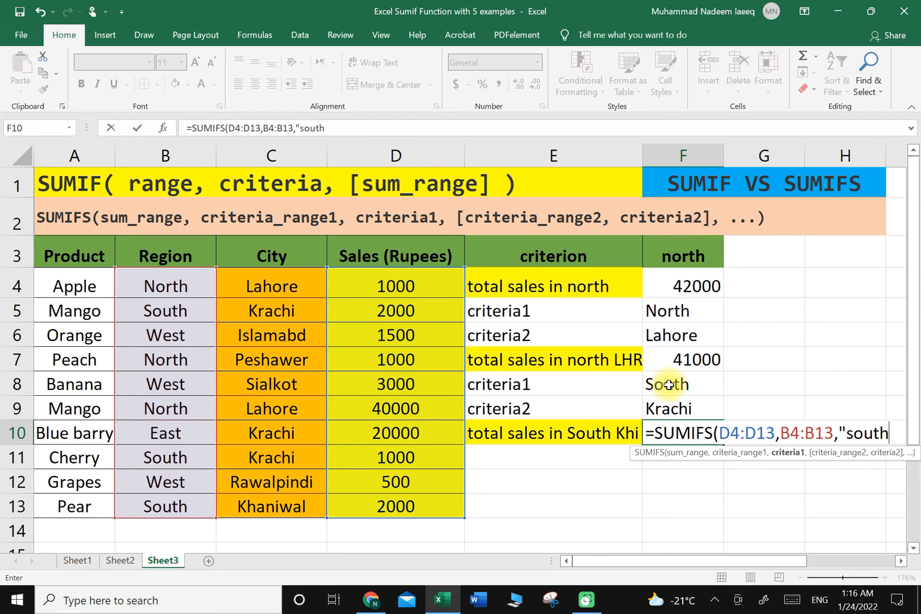
type("\",")
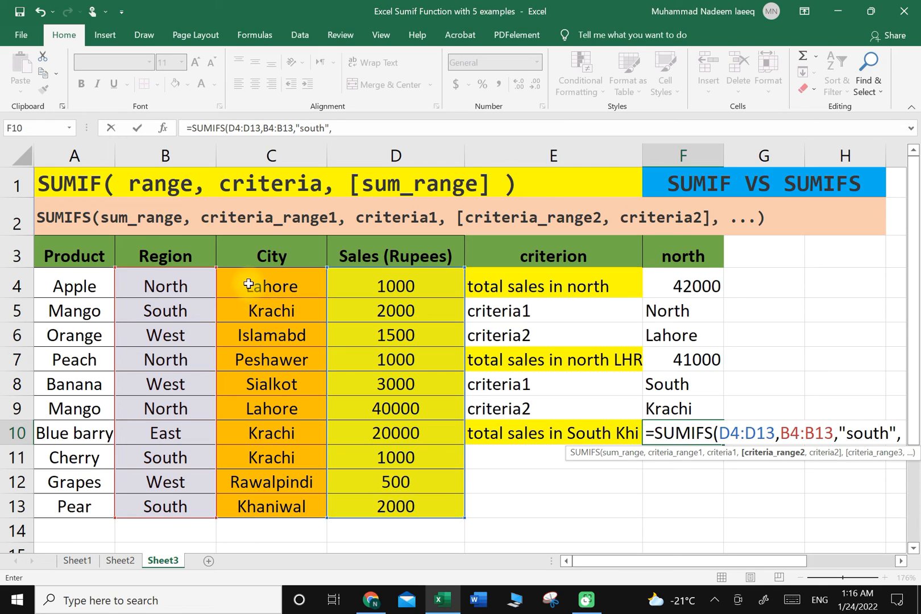
Complete the SUMIFS formula in F10 with the City cells C4:C13 as second criteria range and the criterion "krachi"
left_click(273, 287)
left_click_drag(280, 291, 281, 516)
left_click(704, 462)
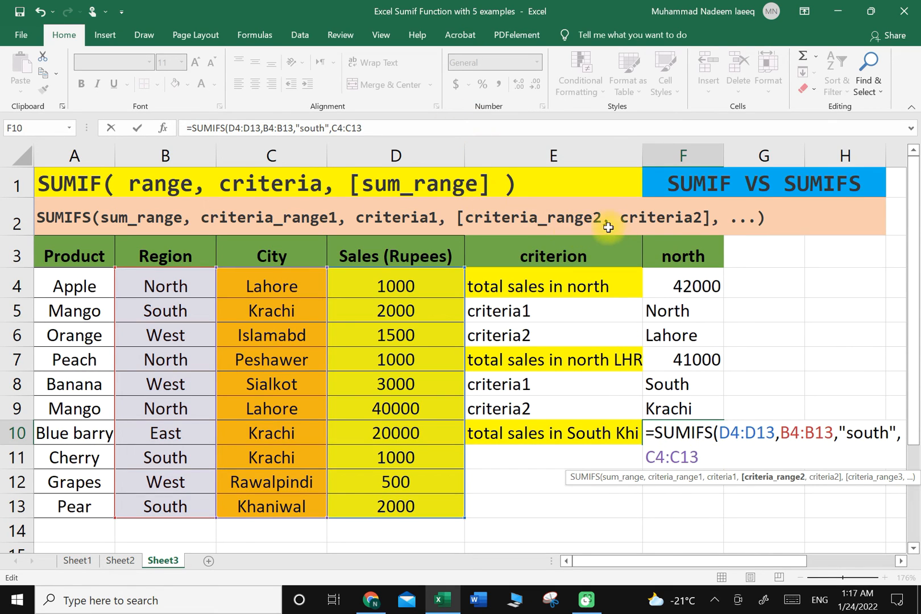
type(",")
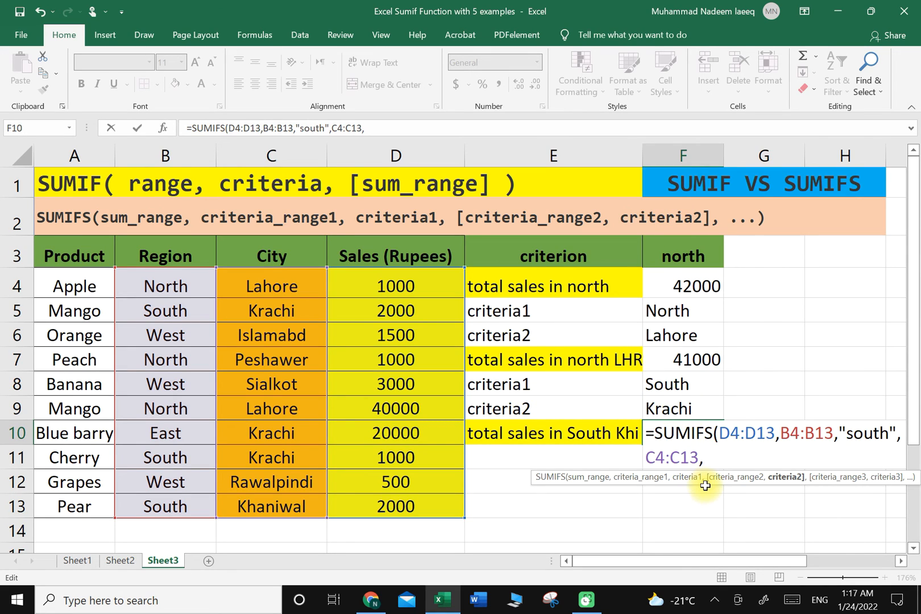
type("\"krach")
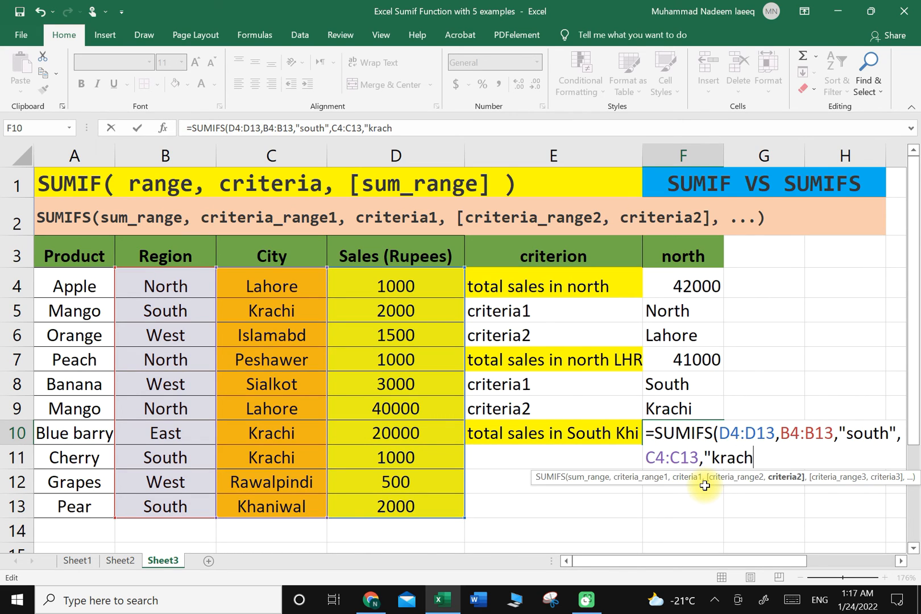
type("i\"")
type(")")
key("Return")
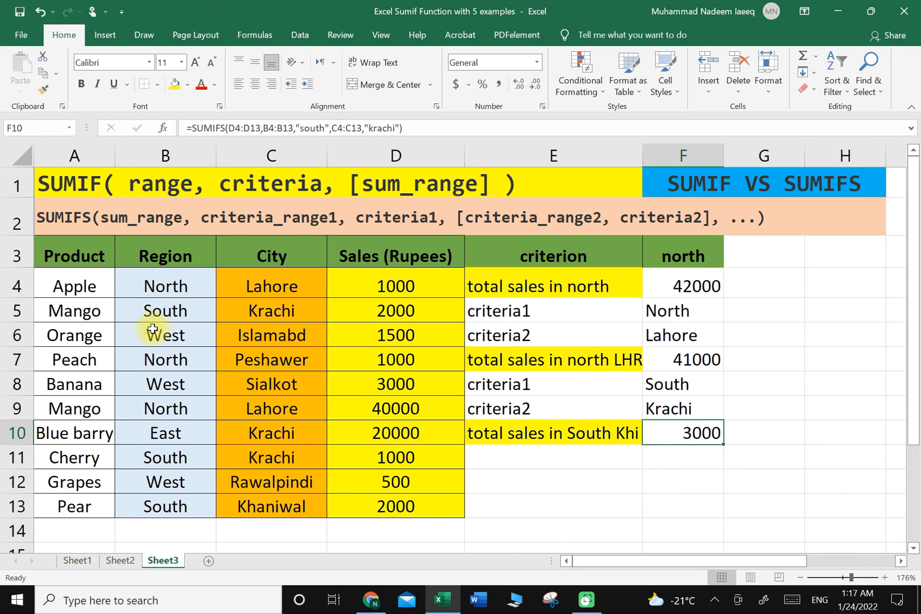
Check the SUMIFS total in F10 against the Region, City and Sales values of the South–Krachi rows 5 and 11
left_click(159, 312)
left_click(262, 311)
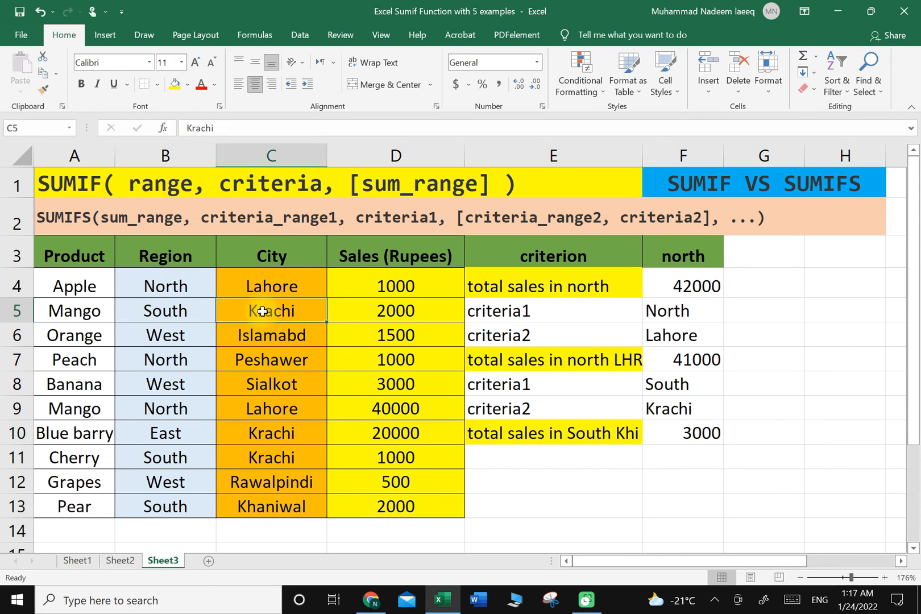
left_click(408, 310)
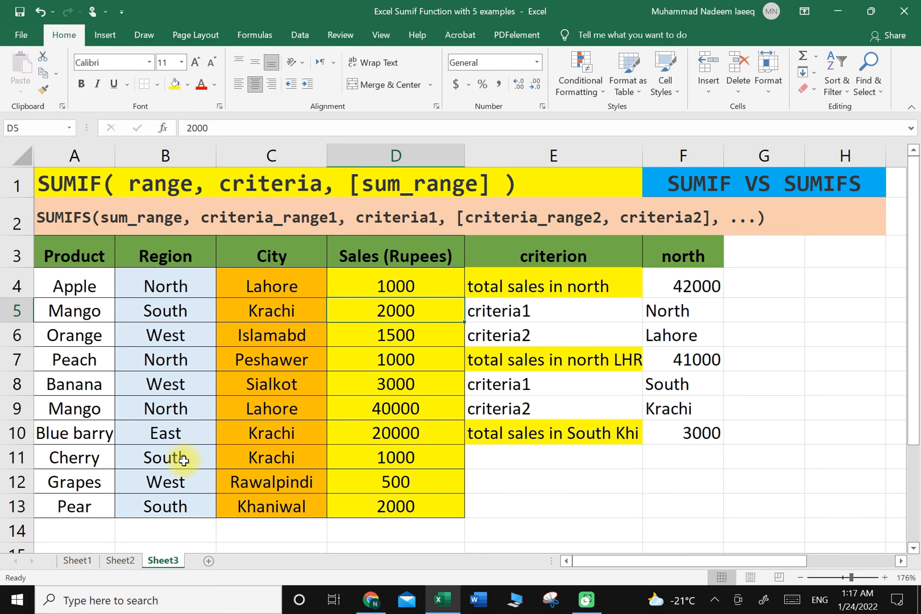
left_click(166, 462)
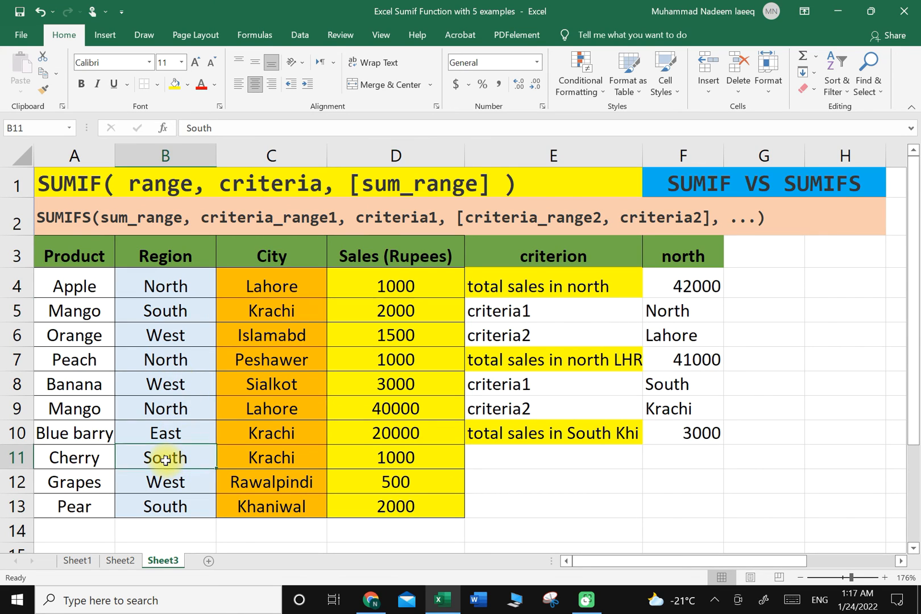
left_click(272, 461)
left_click(390, 459)
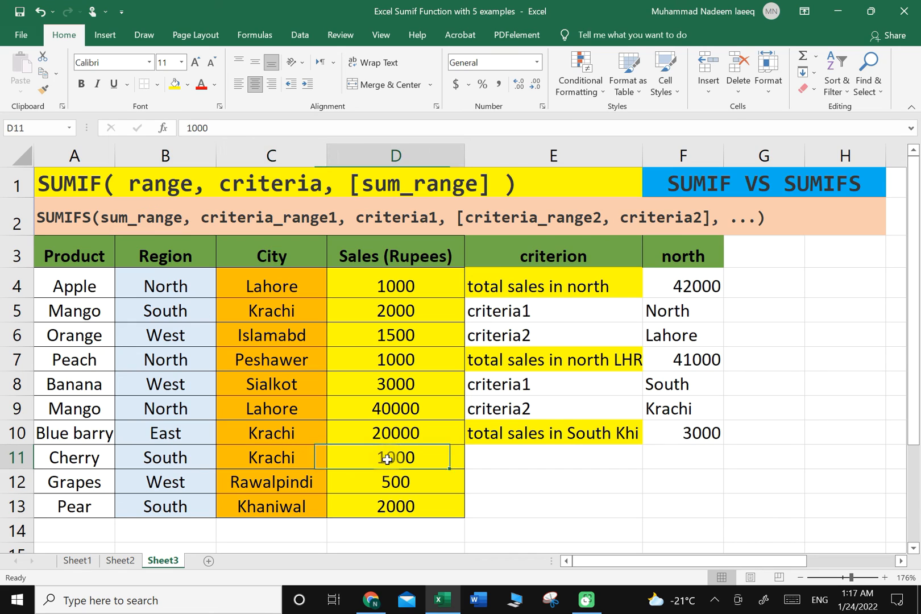
left_click(398, 314)
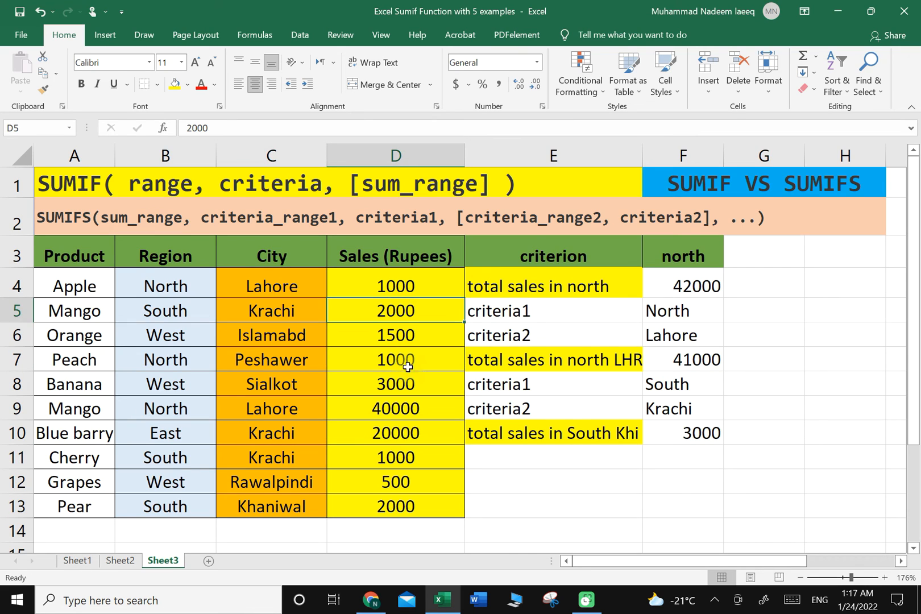
left_click(387, 456)
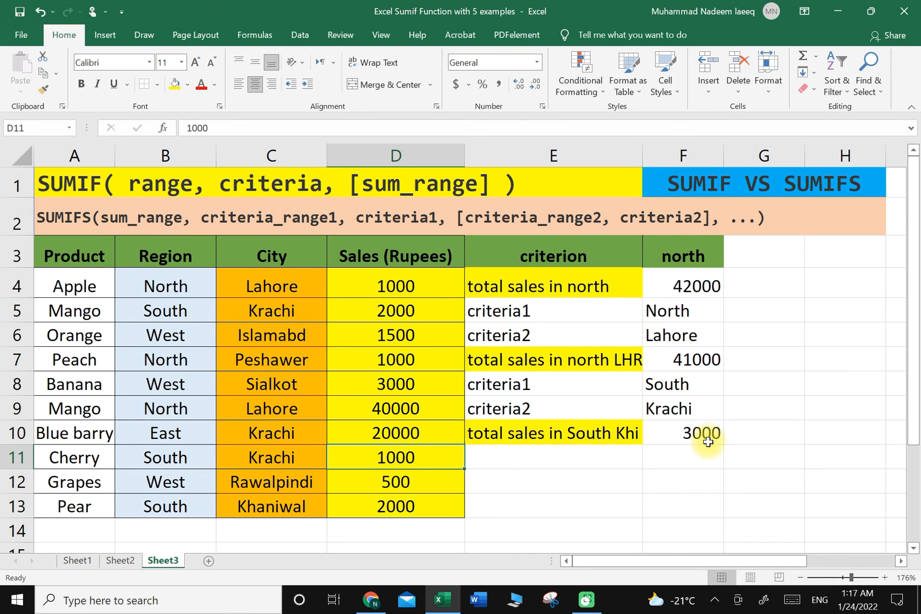